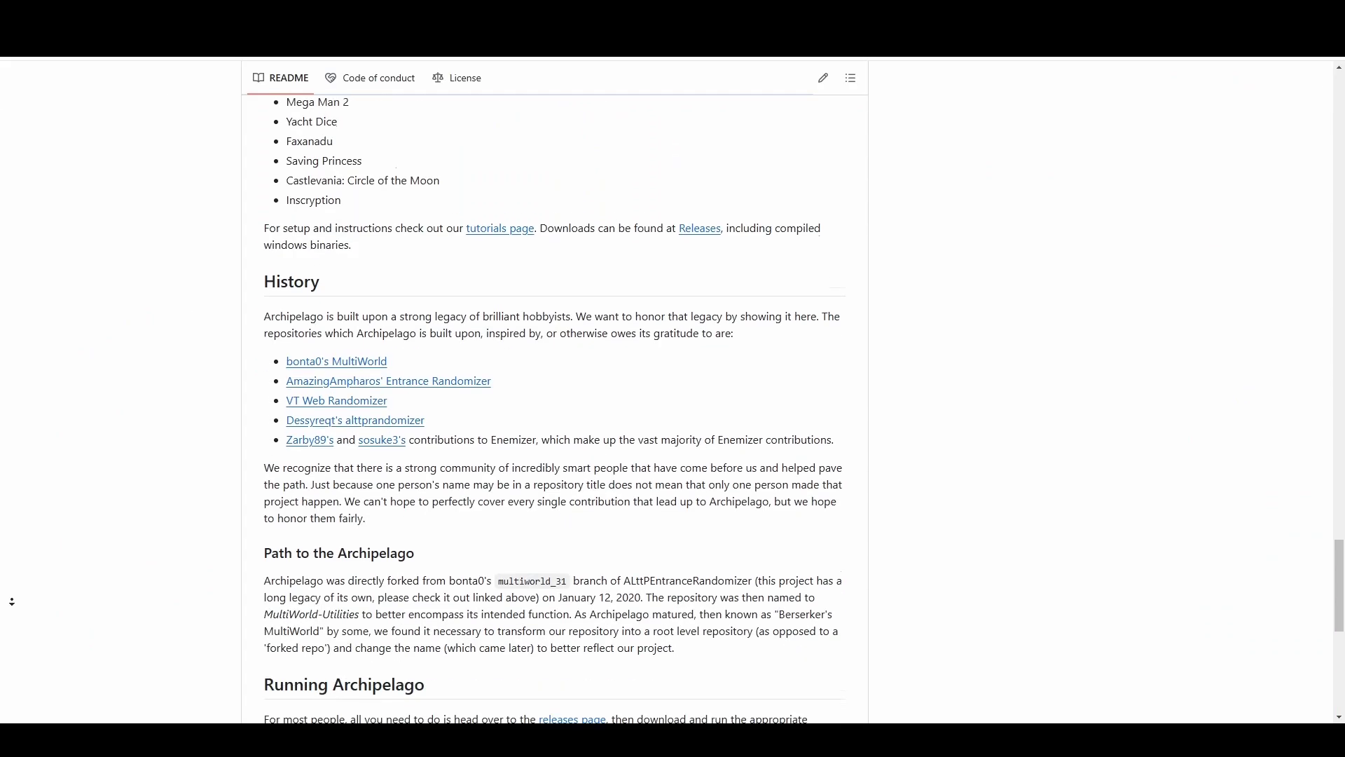
- Scroll down the Archipelago homepage and follow the 'source code' link to the GitHub project
{"action": "scroll", "coordinate": [12, 601], "scroll_direction": "down", "scroll_amount": 8}
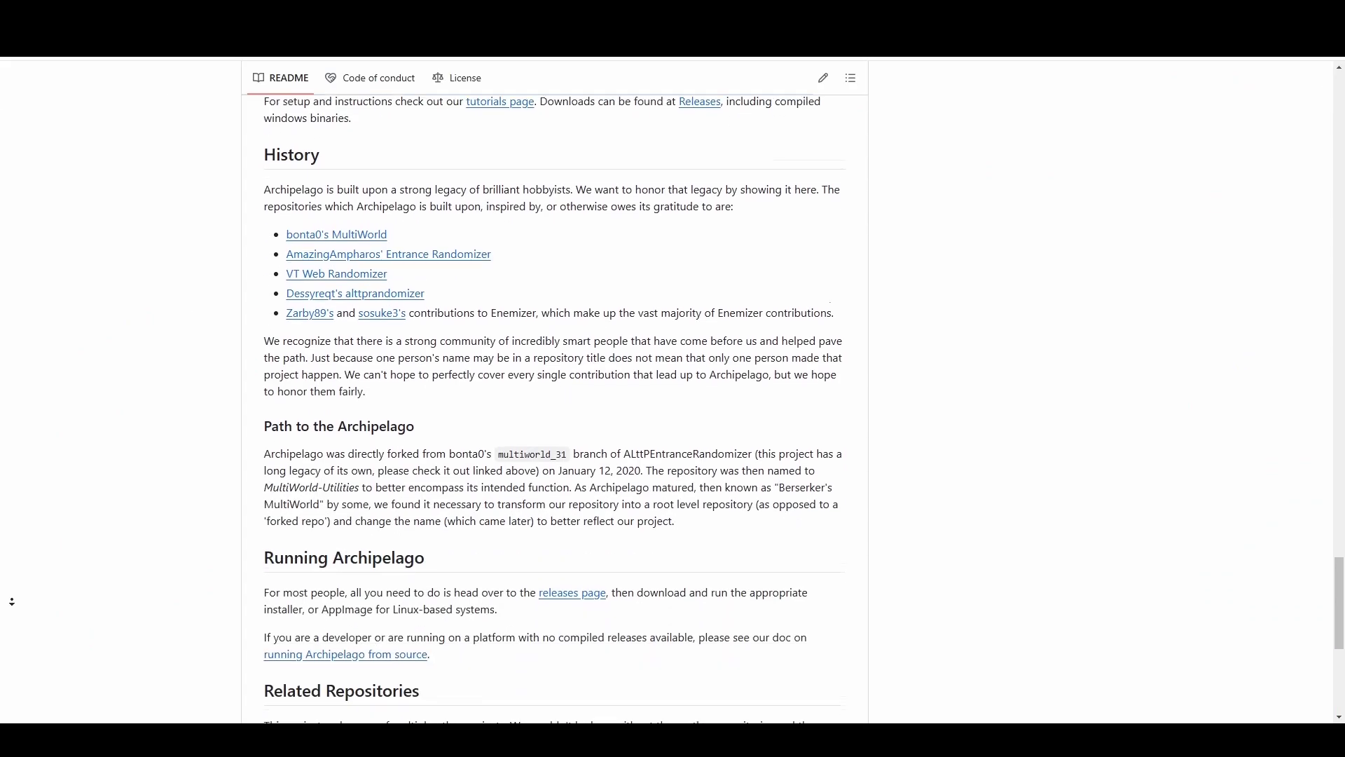
{"action": "scroll", "coordinate": [12, 601], "scroll_direction": "down", "scroll_amount": 3}
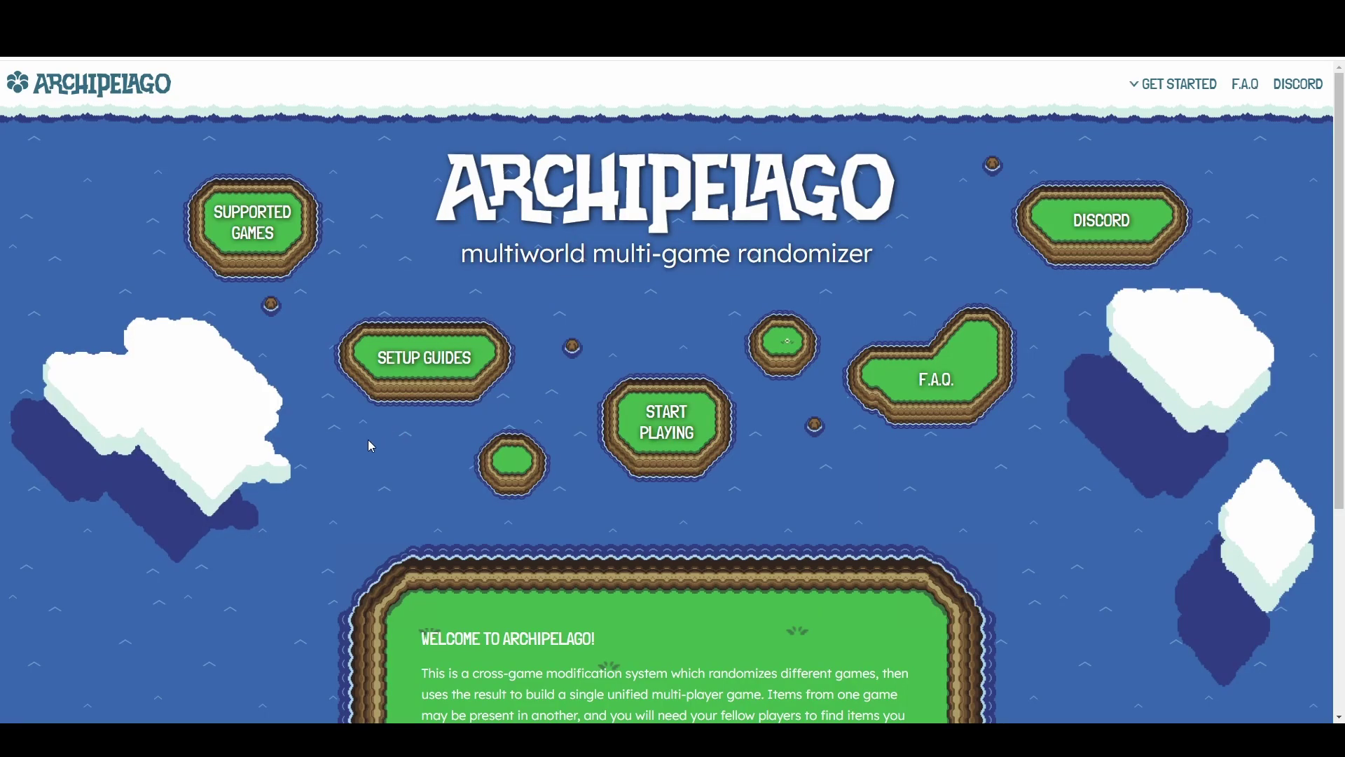
{"action": "scroll", "coordinate": [319, 461], "scroll_direction": "down", "scroll_amount": 2}
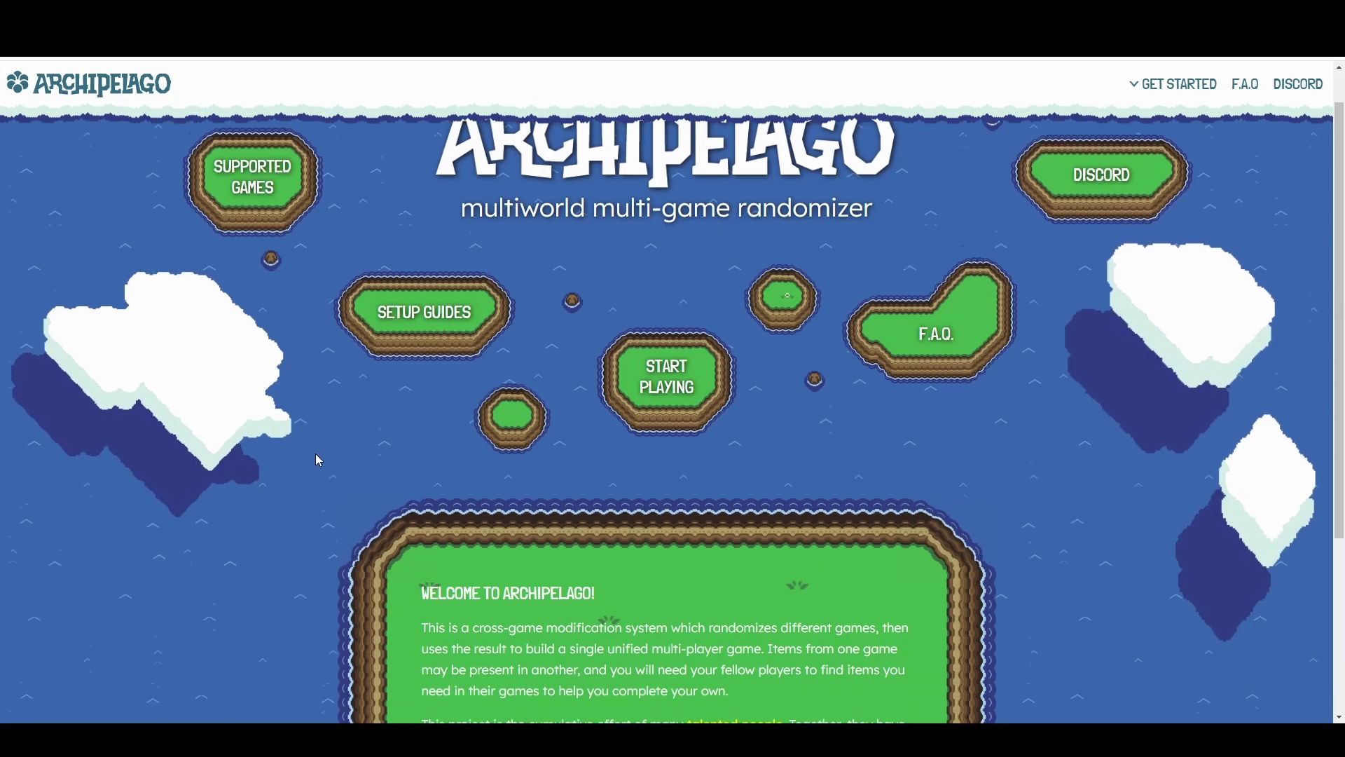
{"action": "scroll", "coordinate": [320, 460], "scroll_direction": "down", "scroll_amount": 4}
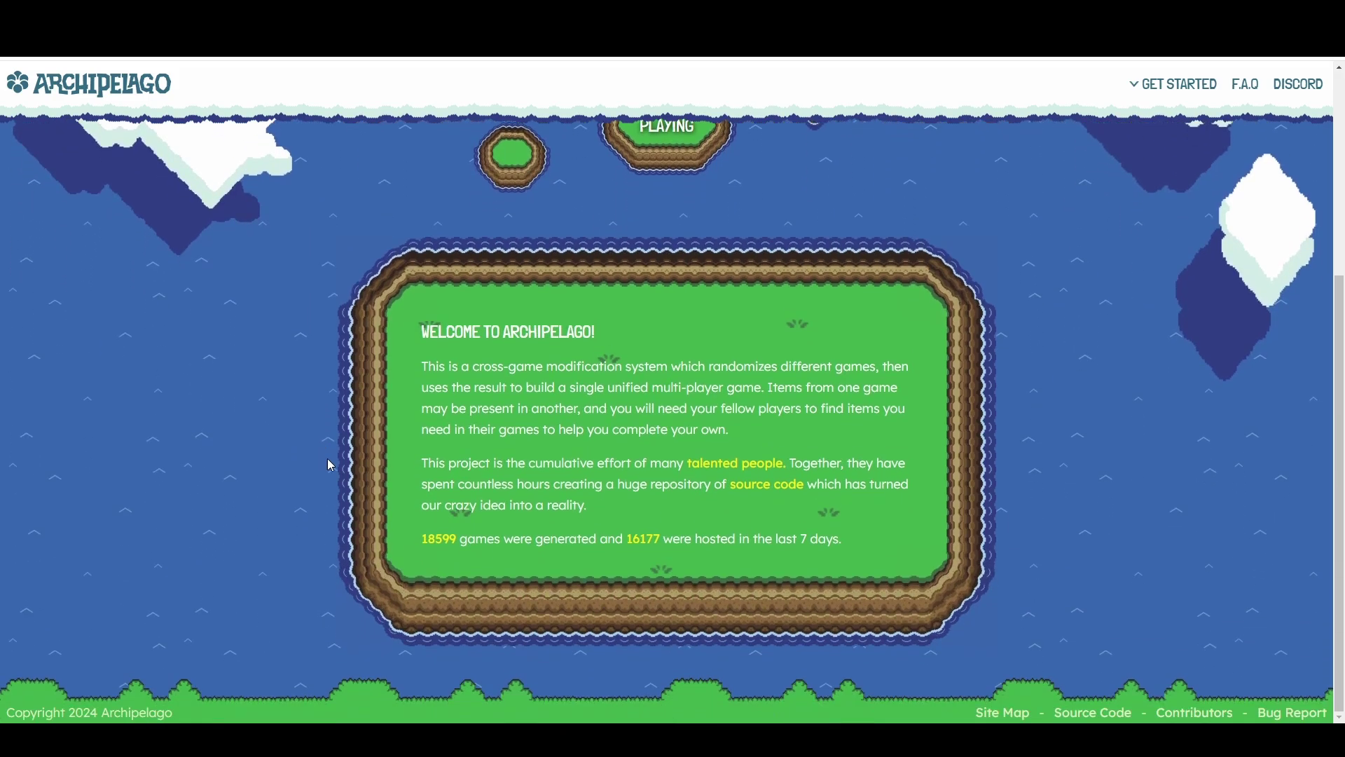
{"action": "left_click", "coordinate": [769, 494]}
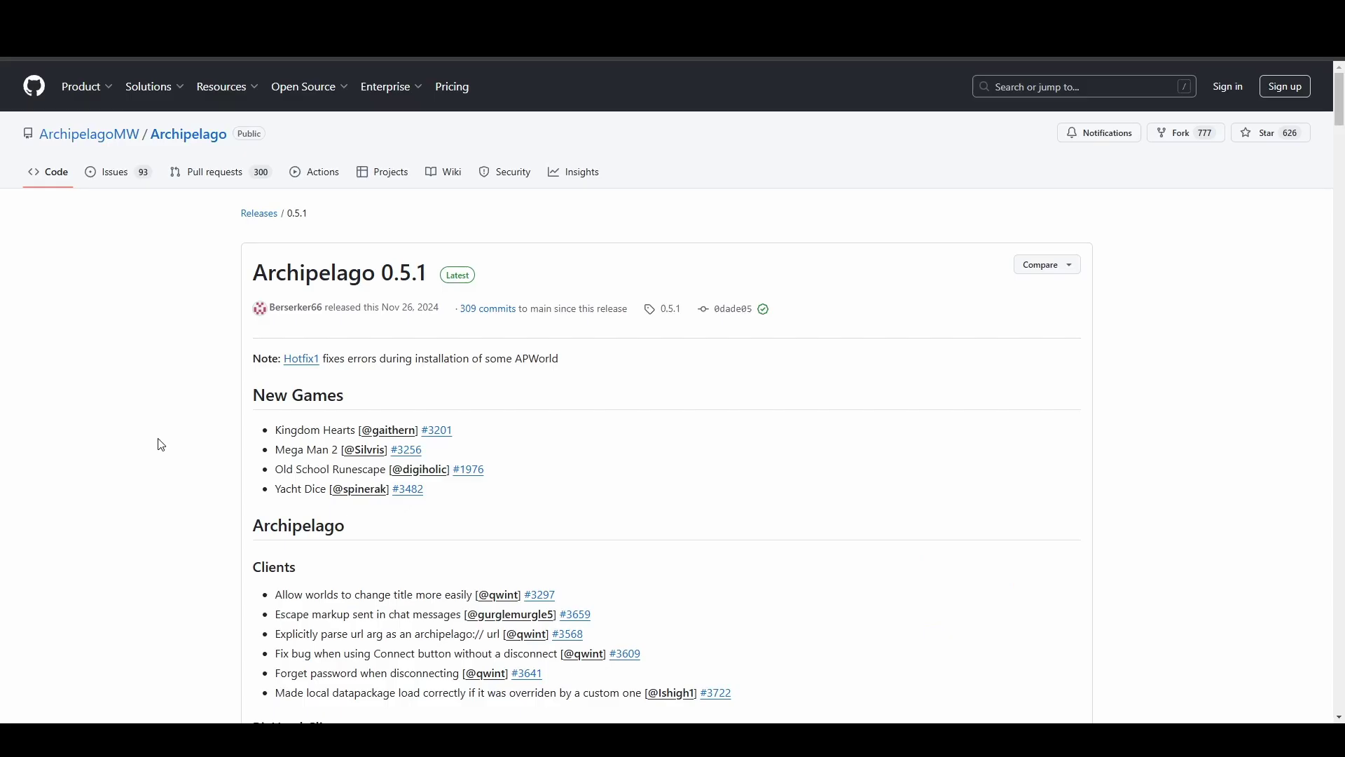
- Scroll down the 0.5.1 release page toward its Assets section
{"action": "scroll", "coordinate": [161, 445], "scroll_direction": "down", "scroll_amount": 15}
{"action": "scroll", "coordinate": [172, 477], "scroll_direction": "down", "scroll_amount": 20}
{"action": "scroll", "coordinate": [215, 512], "scroll_direction": "down", "scroll_amount": 20}
{"action": "scroll", "coordinate": [214, 521], "scroll_direction": "down", "scroll_amount": 20}
{"action": "scroll", "coordinate": [194, 521], "scroll_direction": "down", "scroll_amount": 20}
{"action": "scroll", "coordinate": [200, 523], "scroll_direction": "down", "scroll_amount": 2}
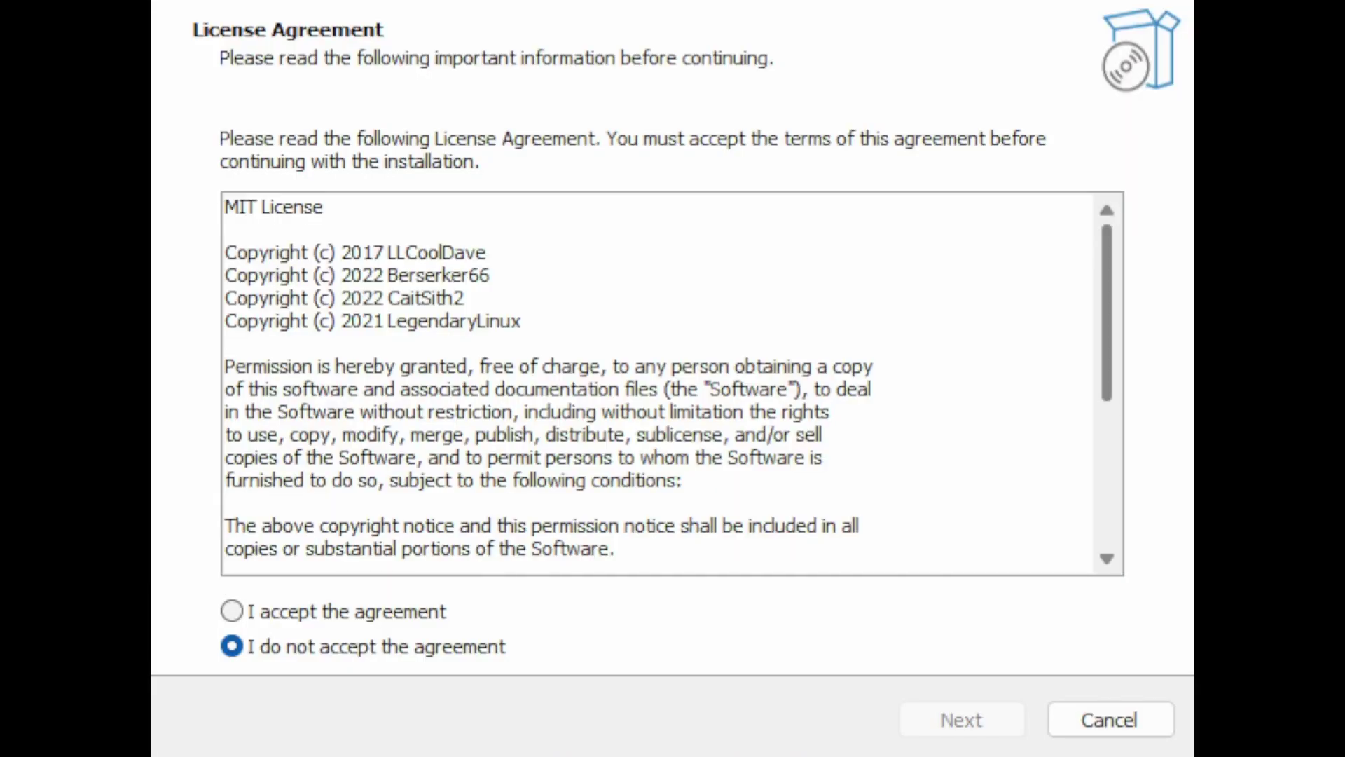
- Accept the MIT license agreement in Archipelago Setup
{"action": "left_click_drag", "start_coordinate": [1110, 347], "coordinate": [827, 340]}
{"action": "left_click", "coordinate": [363, 608]}
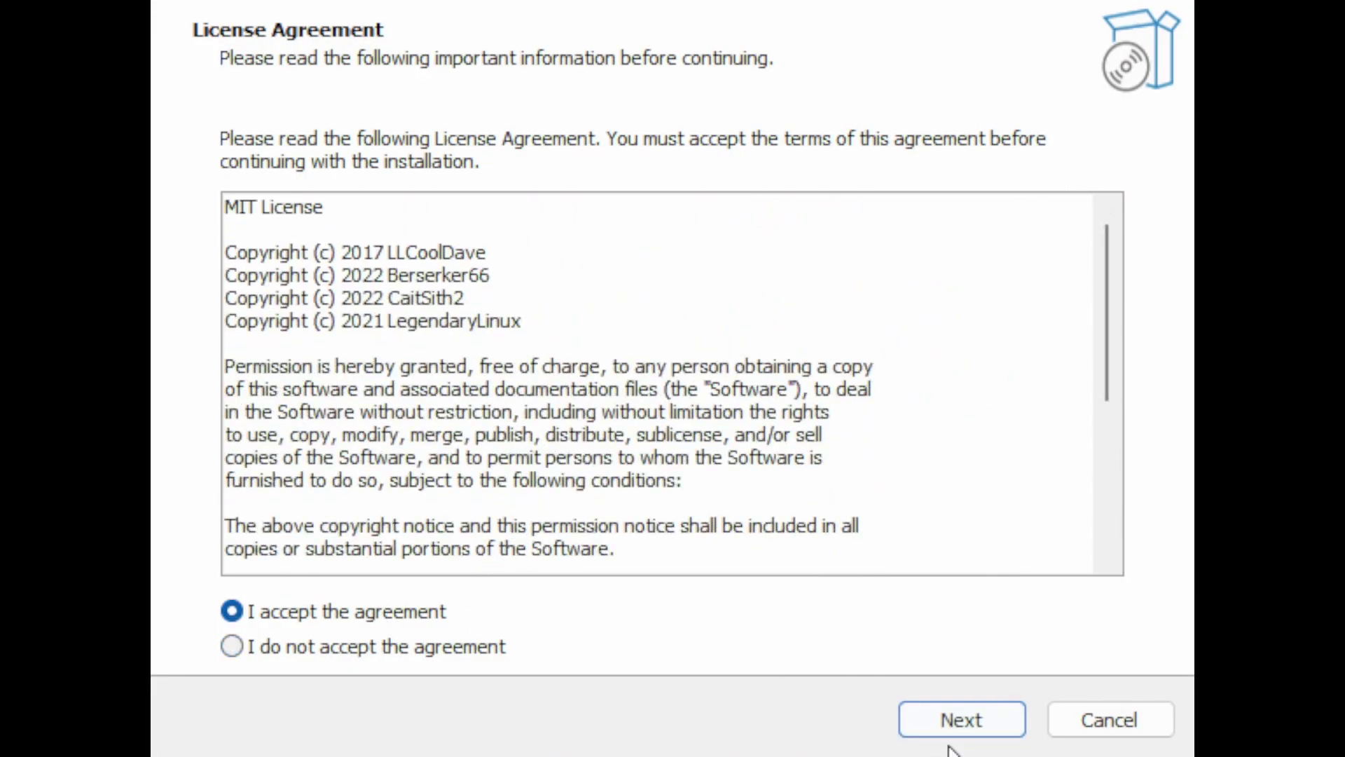
{"action": "left_click", "coordinate": [960, 722]}
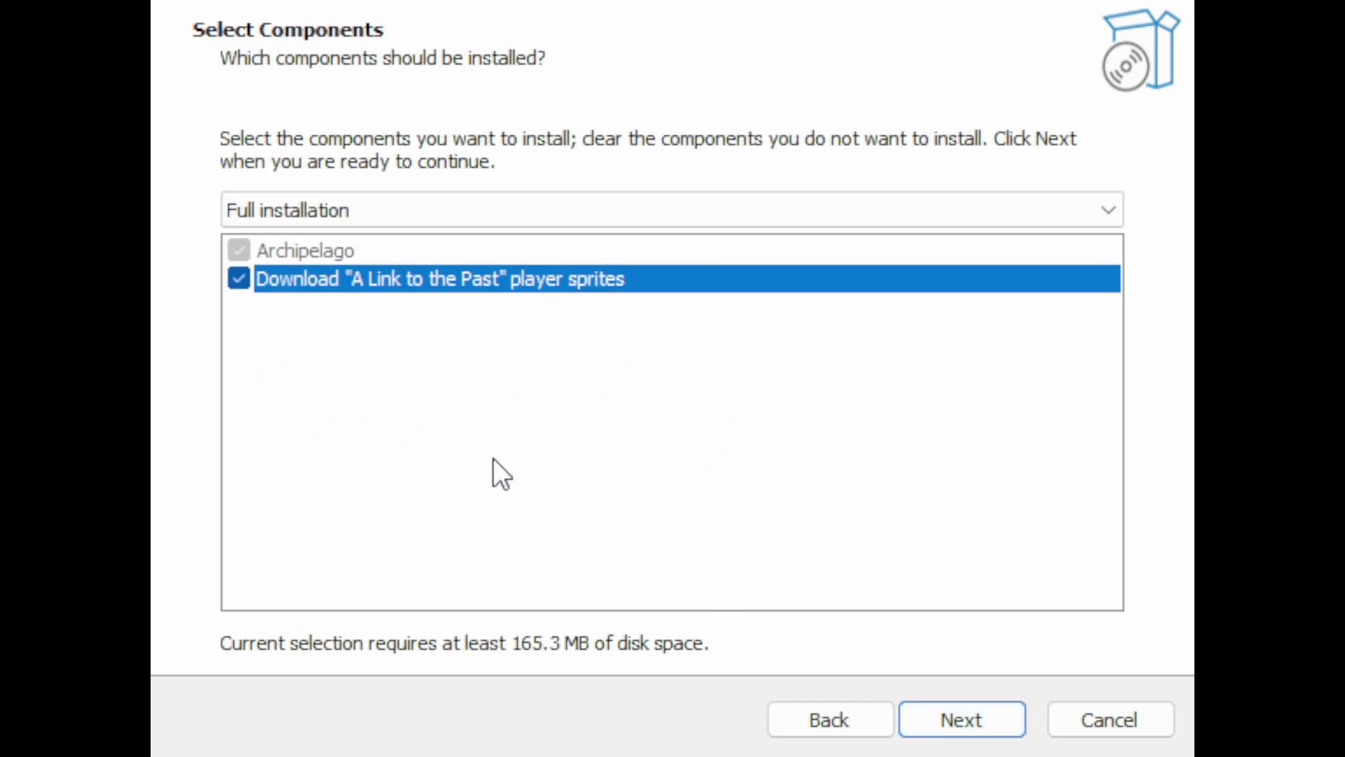
- Keep the A Link to the Past sprites download included for a full installation
{"action": "left_click", "coordinate": [246, 277]}
{"action": "left_click", "coordinate": [245, 278]}
{"action": "left_click", "coordinate": [246, 277]}
{"action": "left_click", "coordinate": [245, 279]}
{"action": "left_click", "coordinate": [245, 279]}
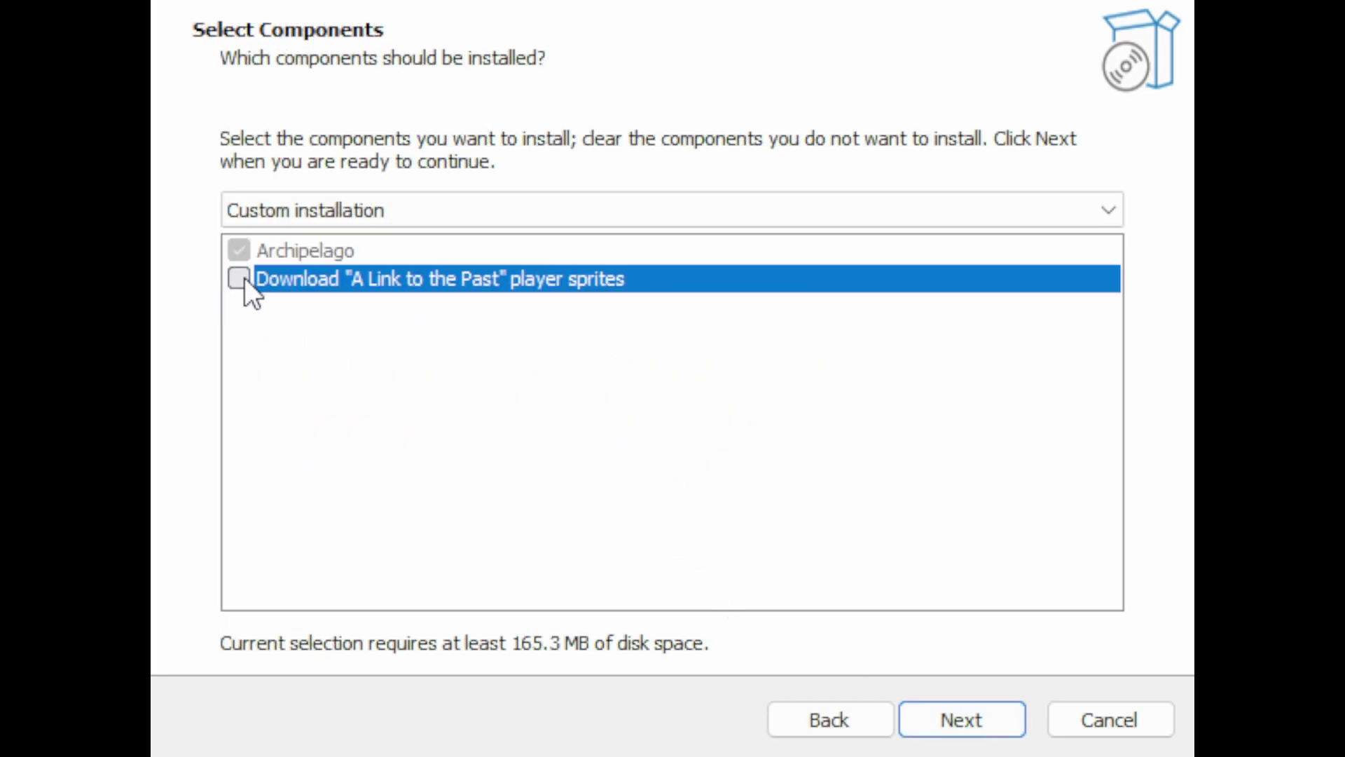
{"action": "left_click", "coordinate": [245, 279]}
{"action": "left_click", "coordinate": [246, 277]}
{"action": "left_click", "coordinate": [245, 277]}
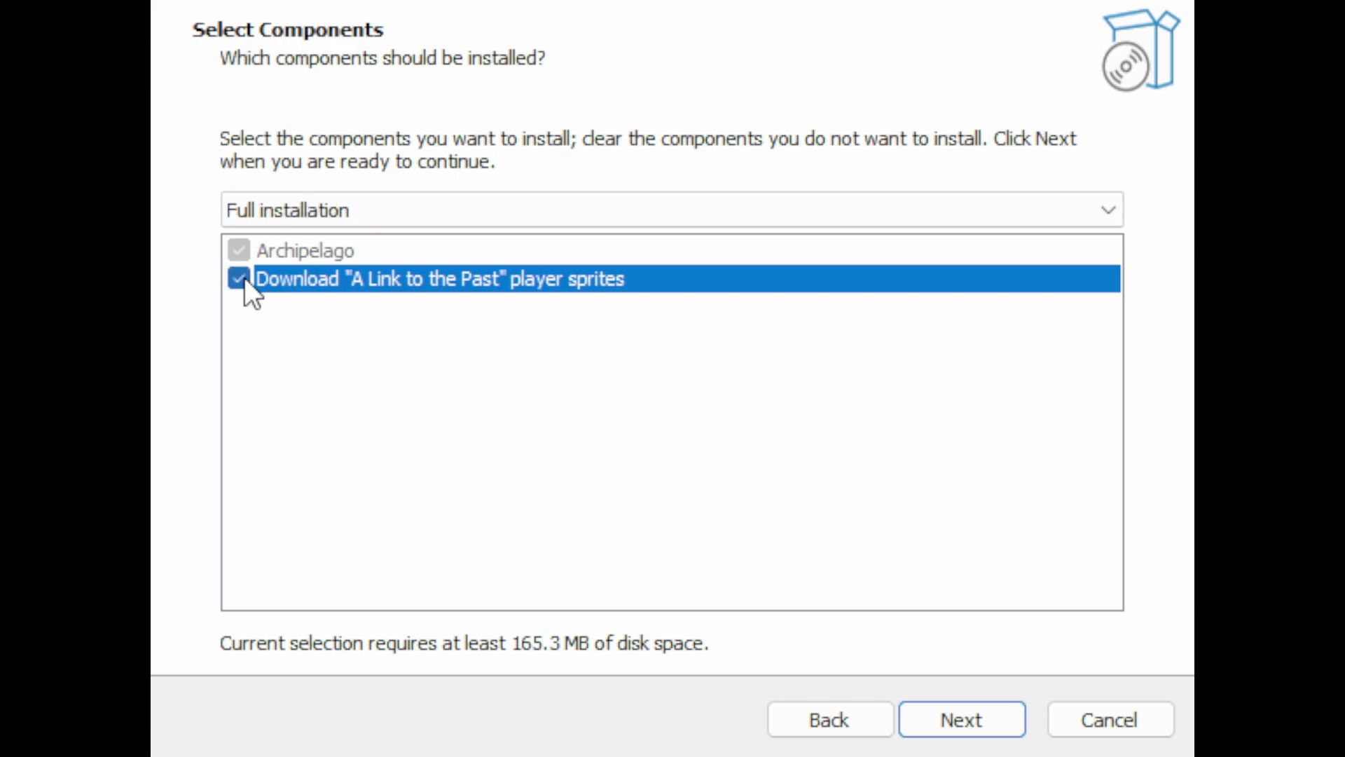
{"action": "left_click", "coordinate": [923, 711]}
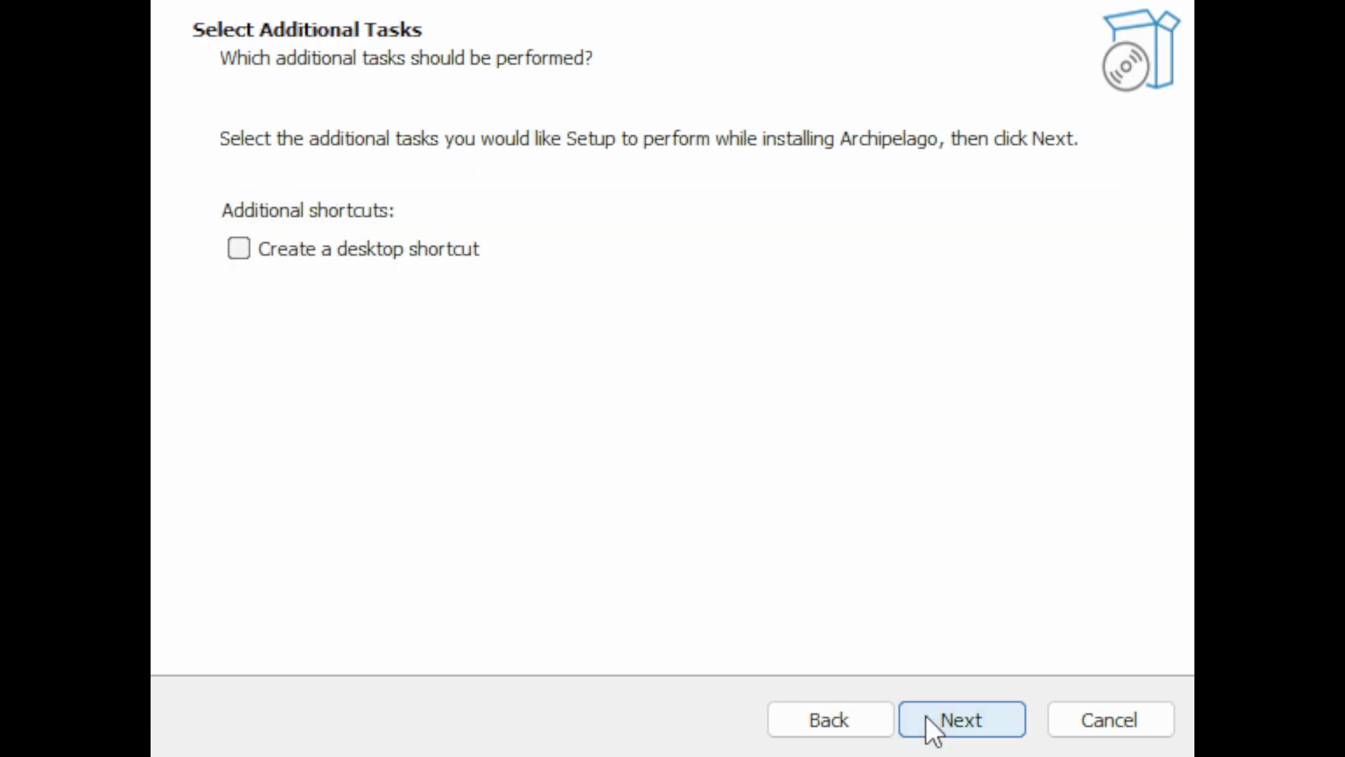
- Leave the desktop shortcut unchecked and start installing Archipelago
{"action": "left_click", "coordinate": [322, 256]}
{"action": "left_click", "coordinate": [322, 257]}
{"action": "left_click", "coordinate": [321, 257]}
{"action": "left_click", "coordinate": [321, 257]}
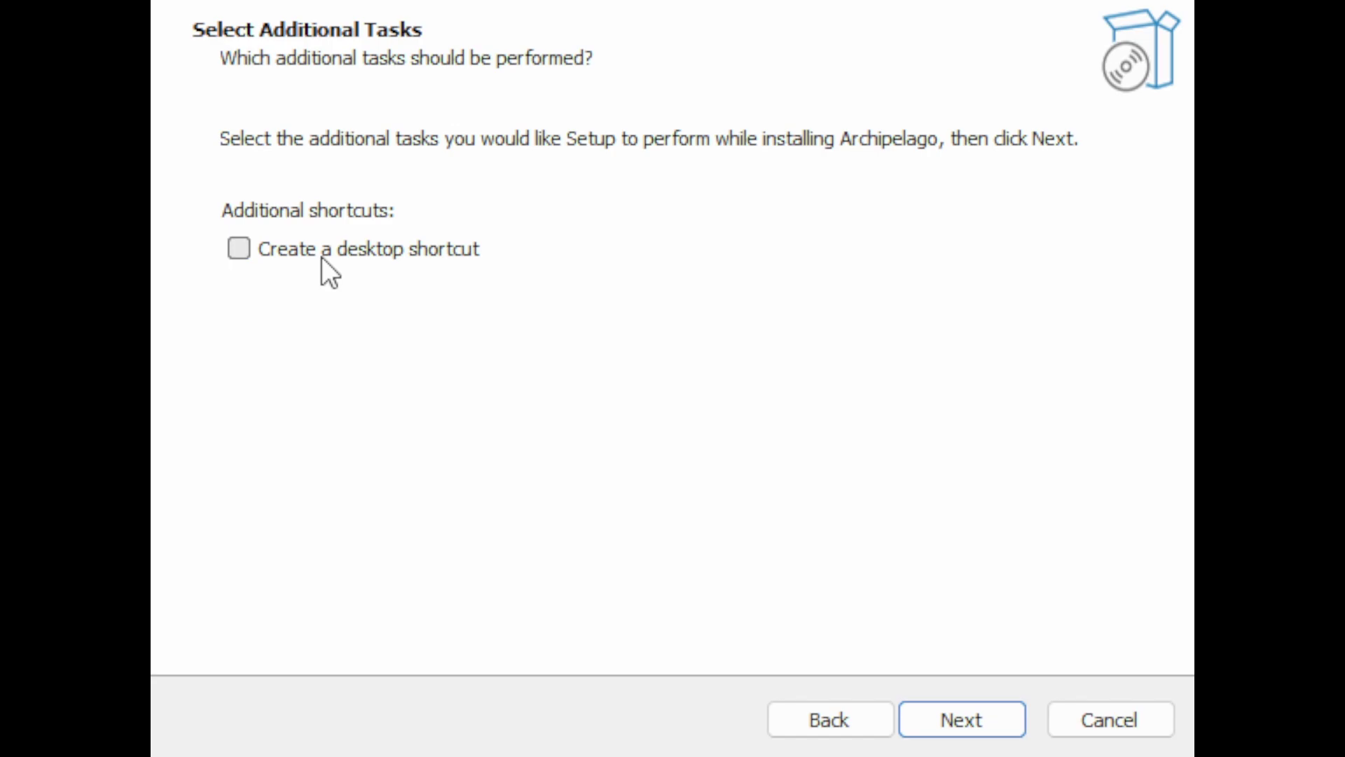
{"action": "left_click", "coordinate": [940, 707]}
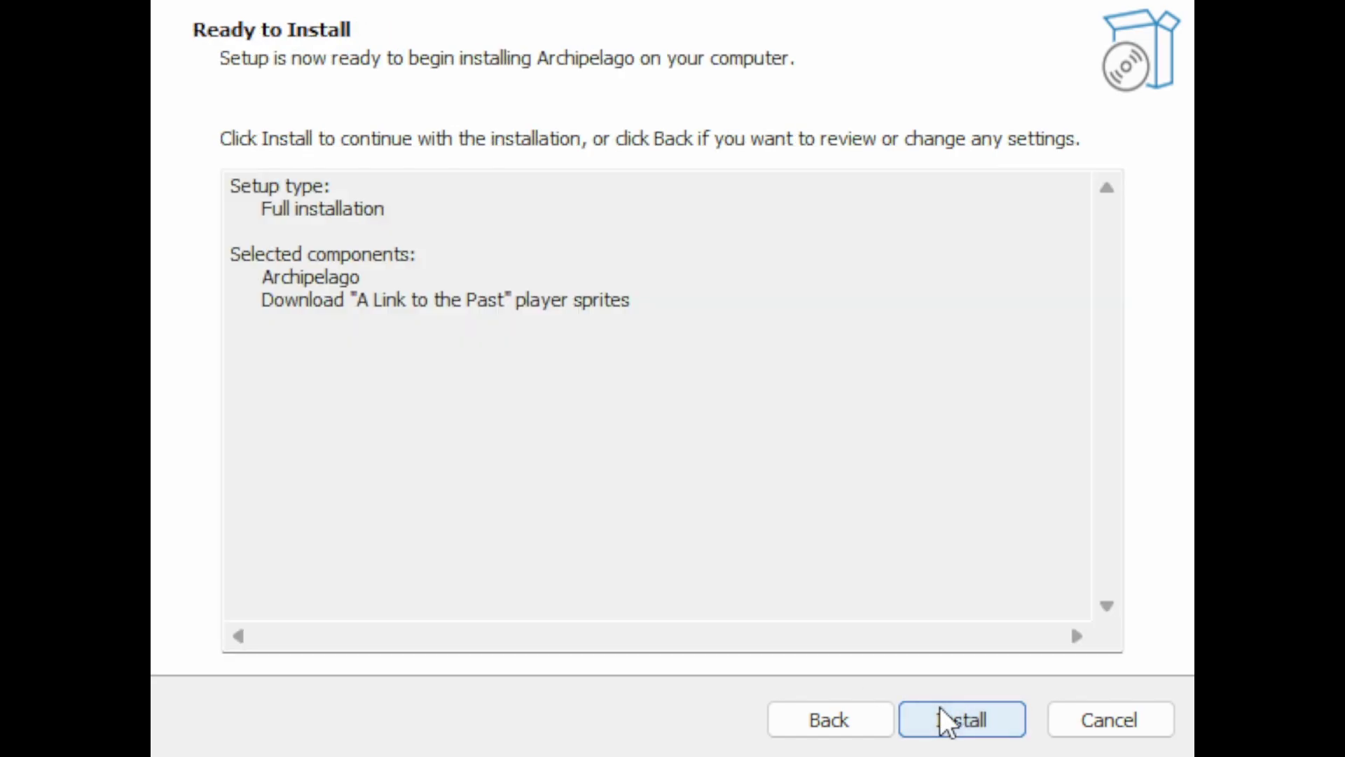
{"action": "left_click", "coordinate": [940, 706]}
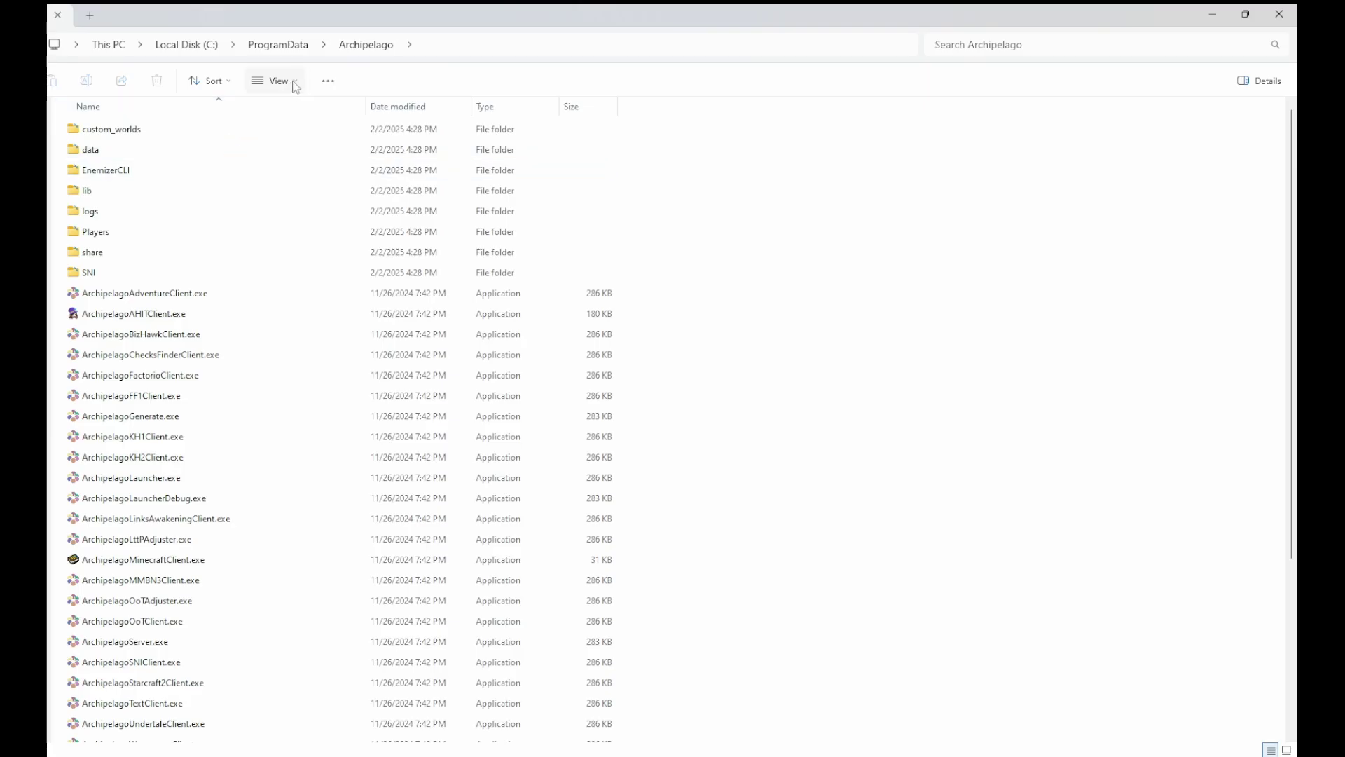
- Turn on Hidden items under View > Show for the ProgramData Archipelago folder
{"action": "left_click", "coordinate": [292, 83]}
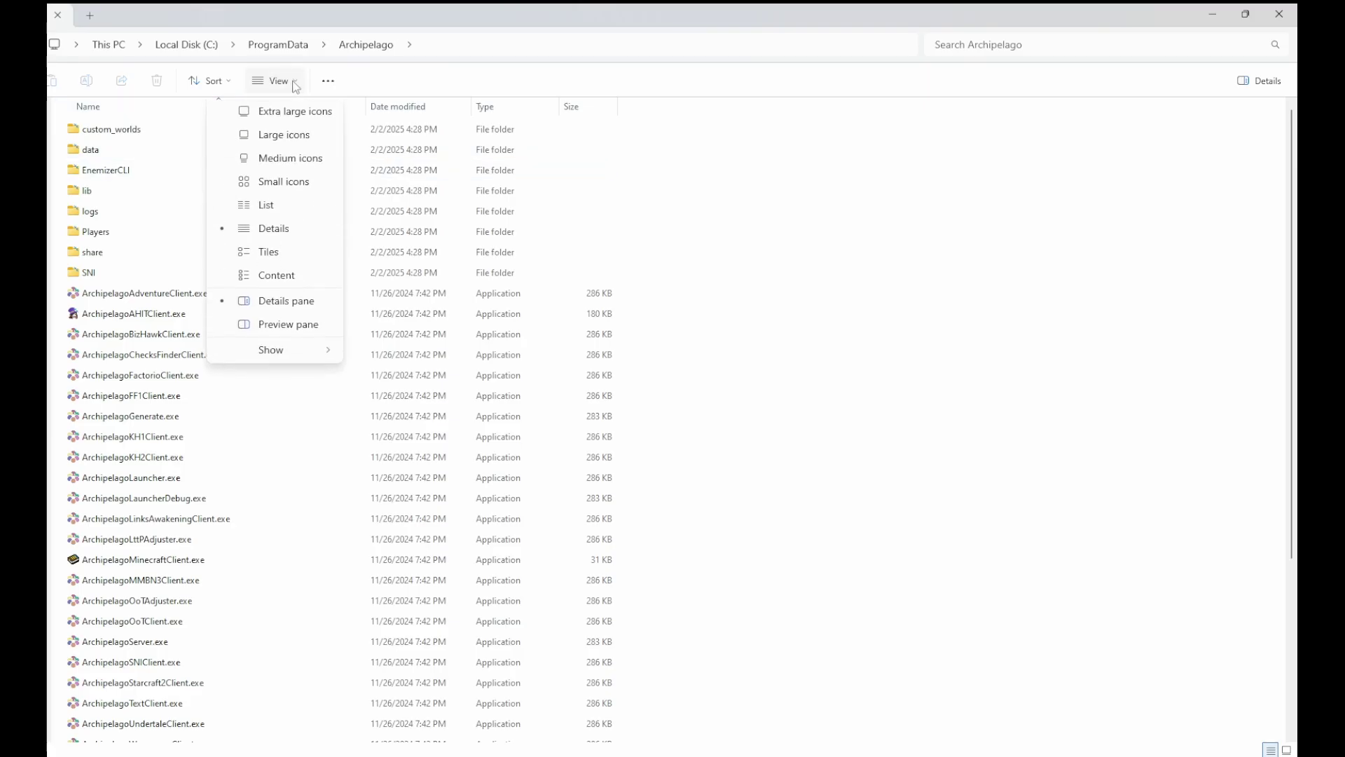
{"action": "mouse_move", "coordinate": [286, 356]}
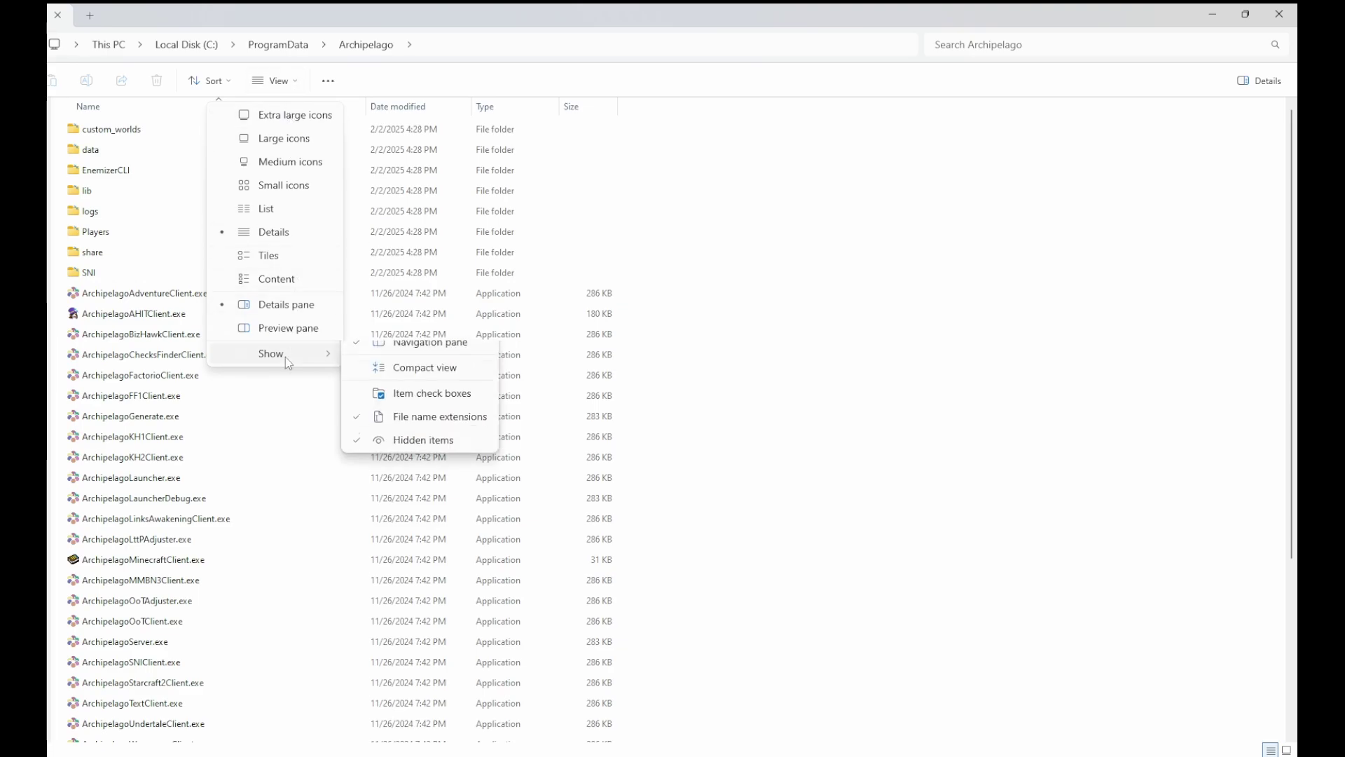
{"action": "left_click", "coordinate": [423, 454]}
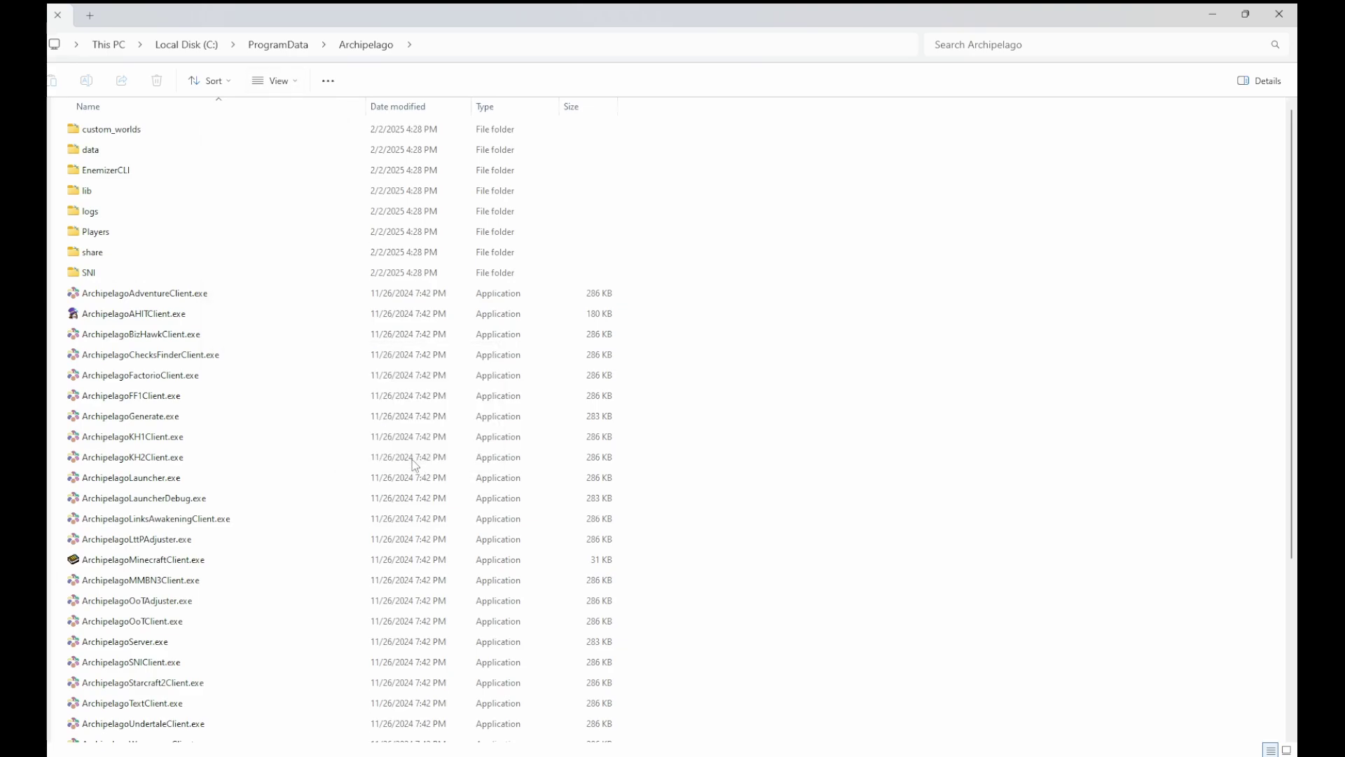
{"action": "left_click", "coordinate": [275, 80]}
{"action": "mouse_move", "coordinate": [301, 355]}
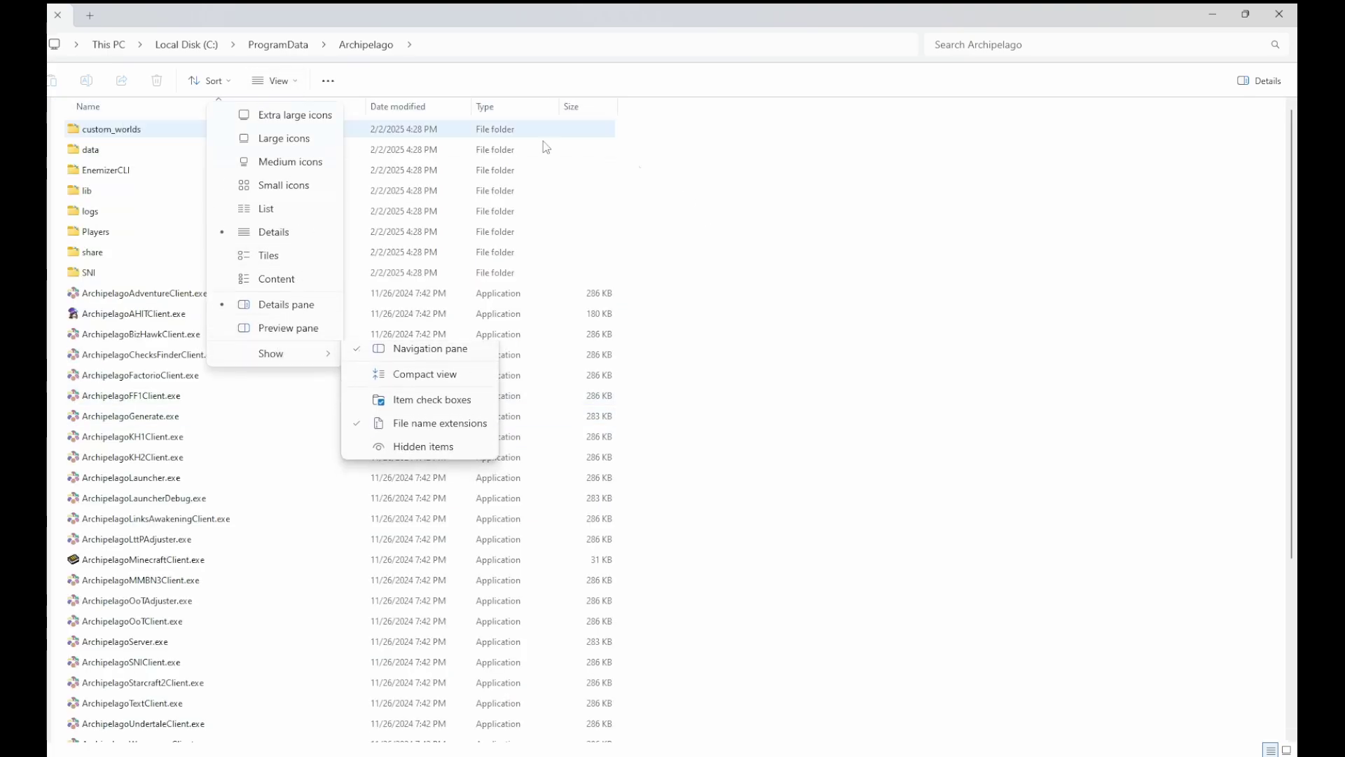
{"action": "left_click", "coordinate": [424, 447]}
{"action": "left_click", "coordinate": [295, 89]}
{"action": "mouse_move", "coordinate": [252, 354]}
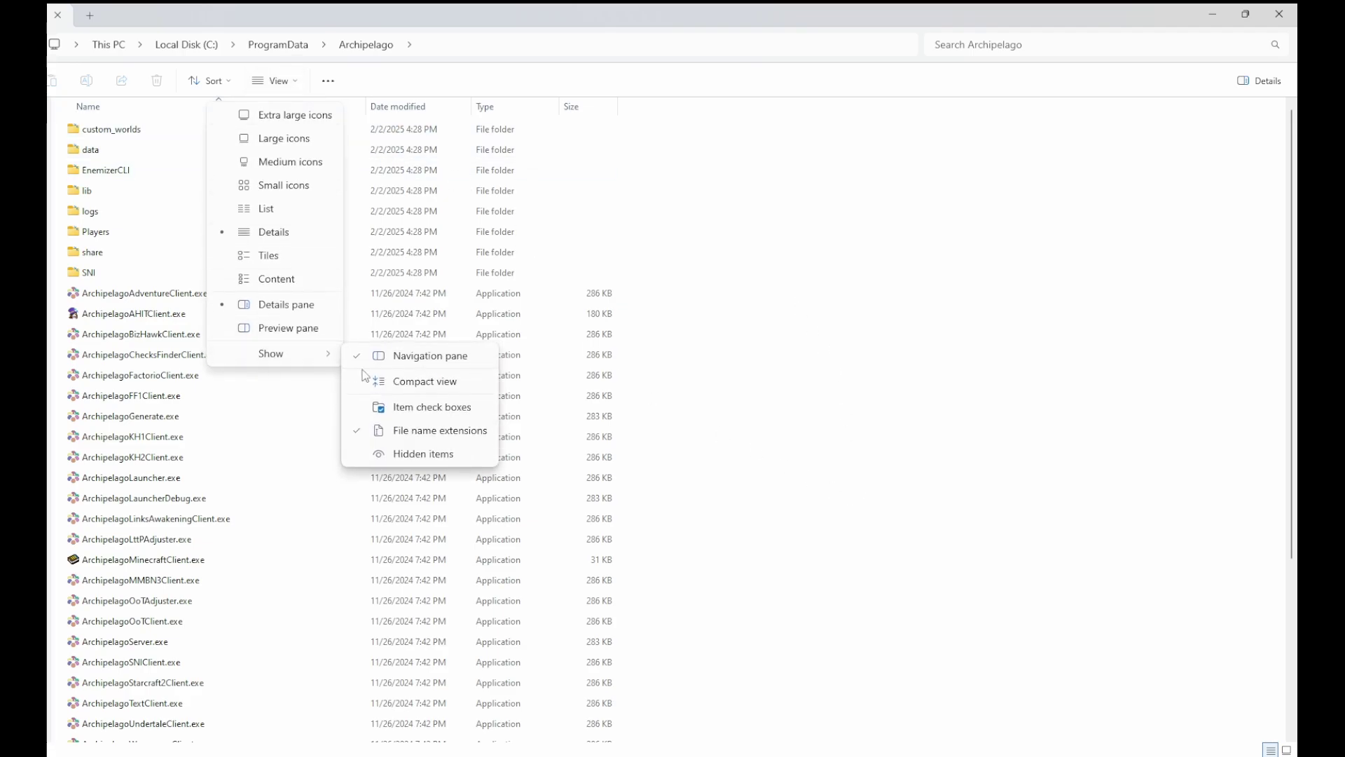
{"action": "left_click", "coordinate": [402, 461]}
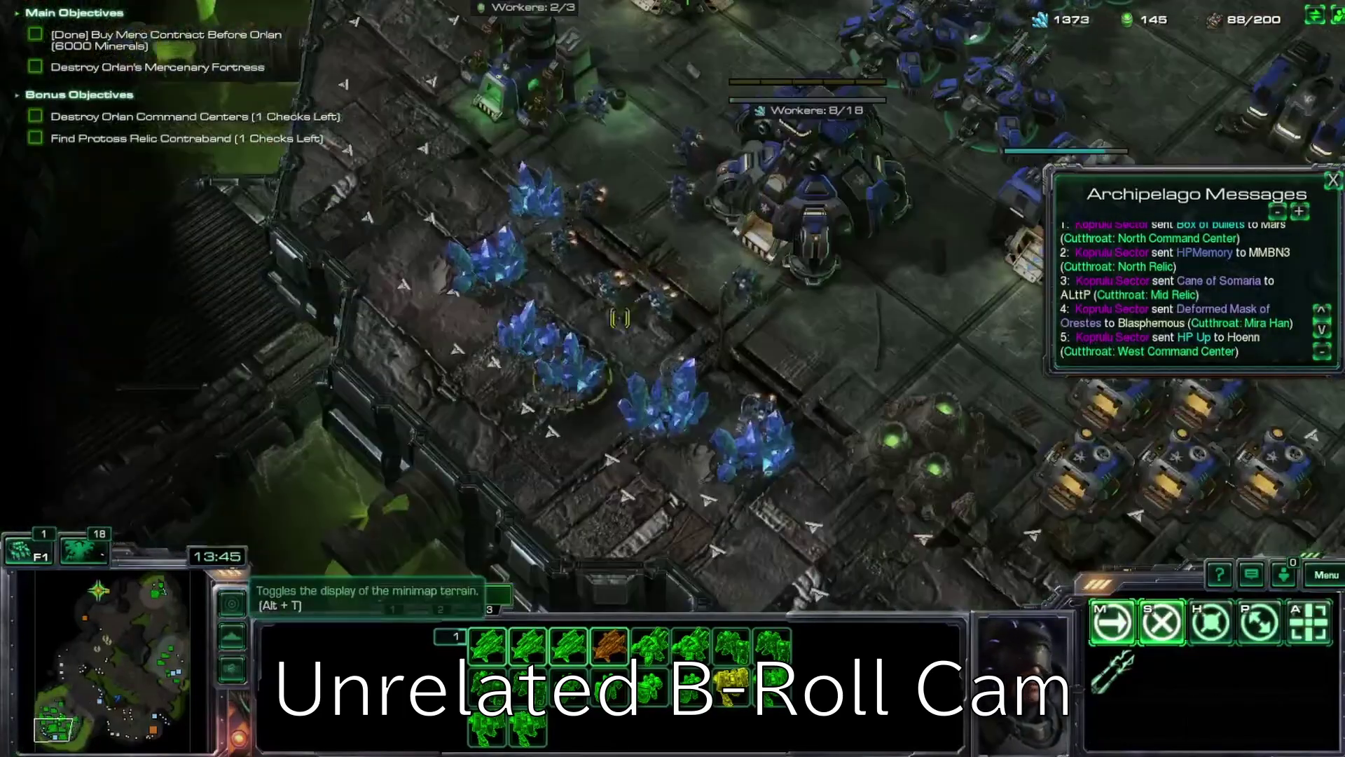
- Send three selected SCVs to repair the army
{"action": "left_click_drag", "start_coordinate": [609, 253], "coordinate": [635, 270]}
{"action": "key", "text": "BackSpace"}
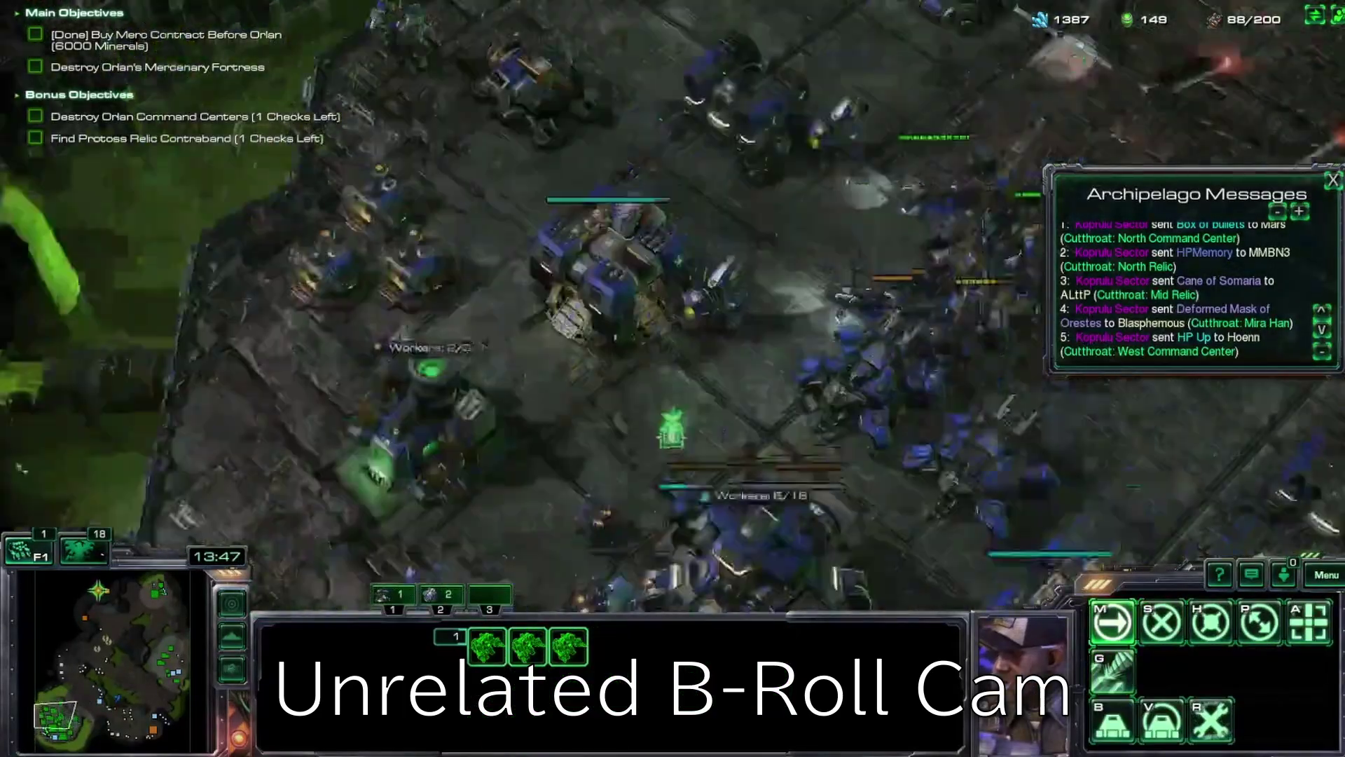
{"action": "key", "text": "r"}
{"action": "left_click", "coordinate": [862, 365]}
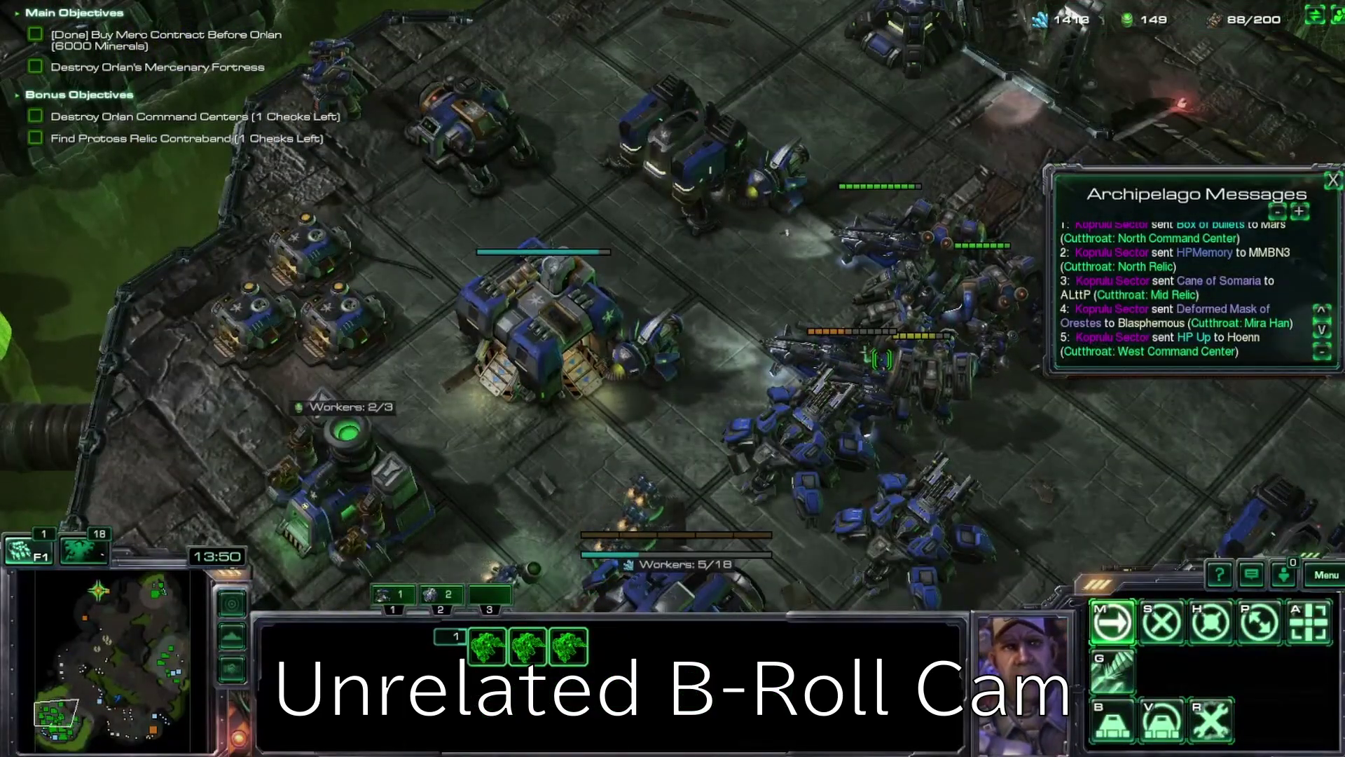
- Select the whole army and follow it attacking the fortress
{"action": "key", "text": "Right"}
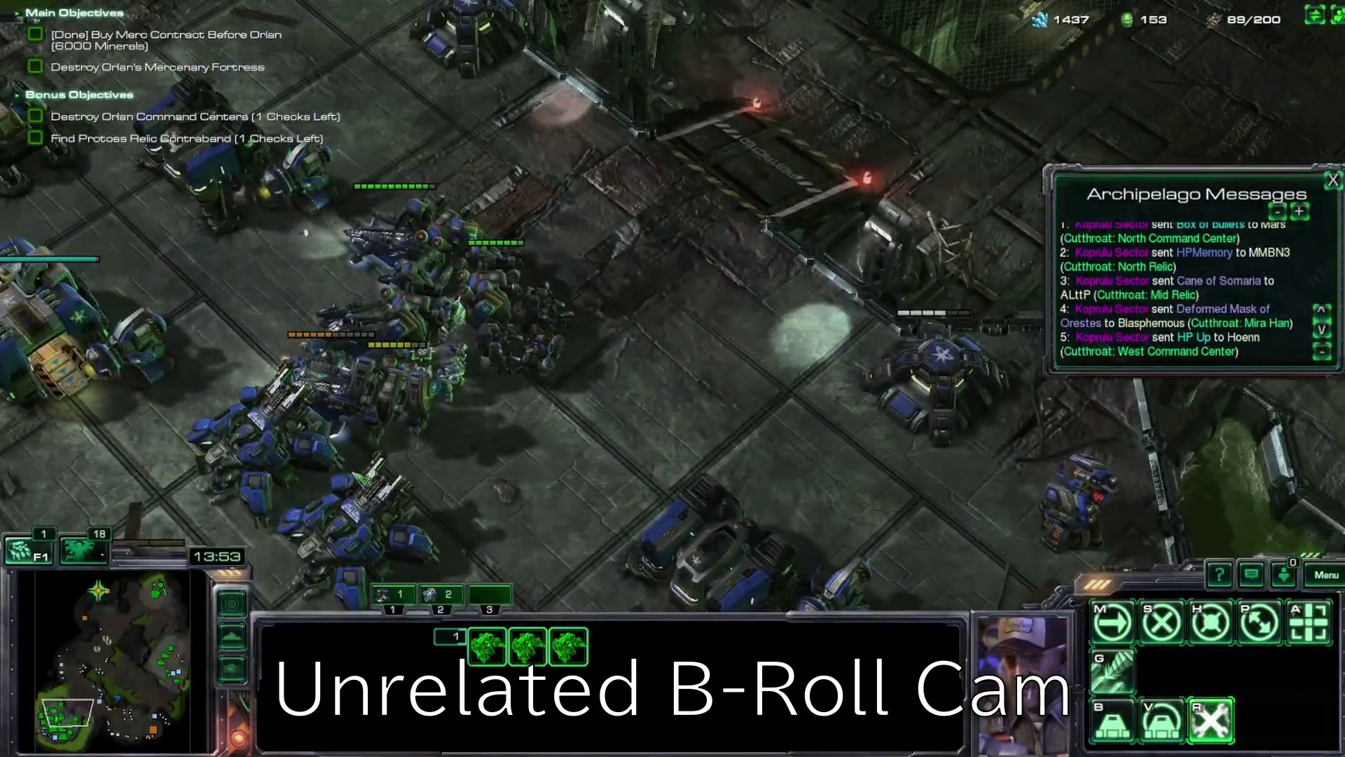
{"action": "key", "text": "Left"}
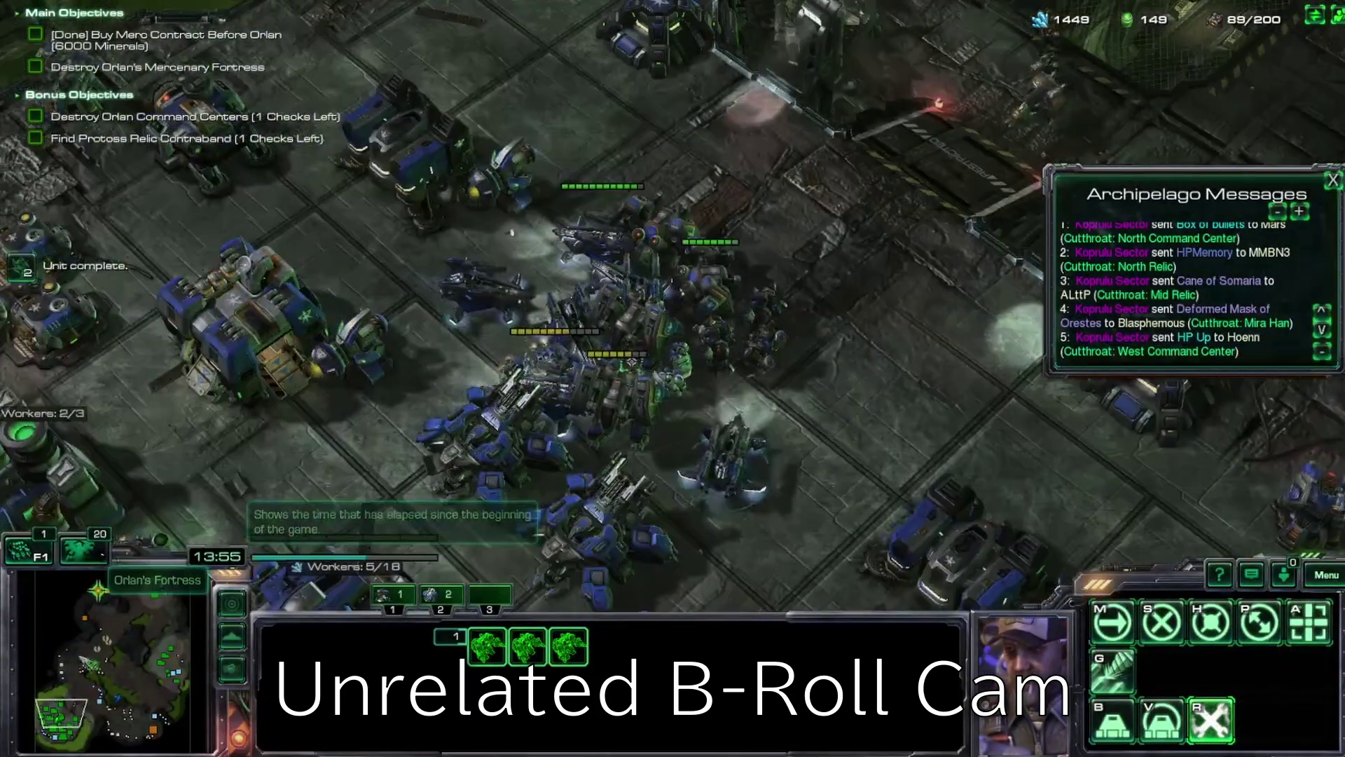
{"action": "key", "text": "Right"}
{"action": "key", "text": "F2"}
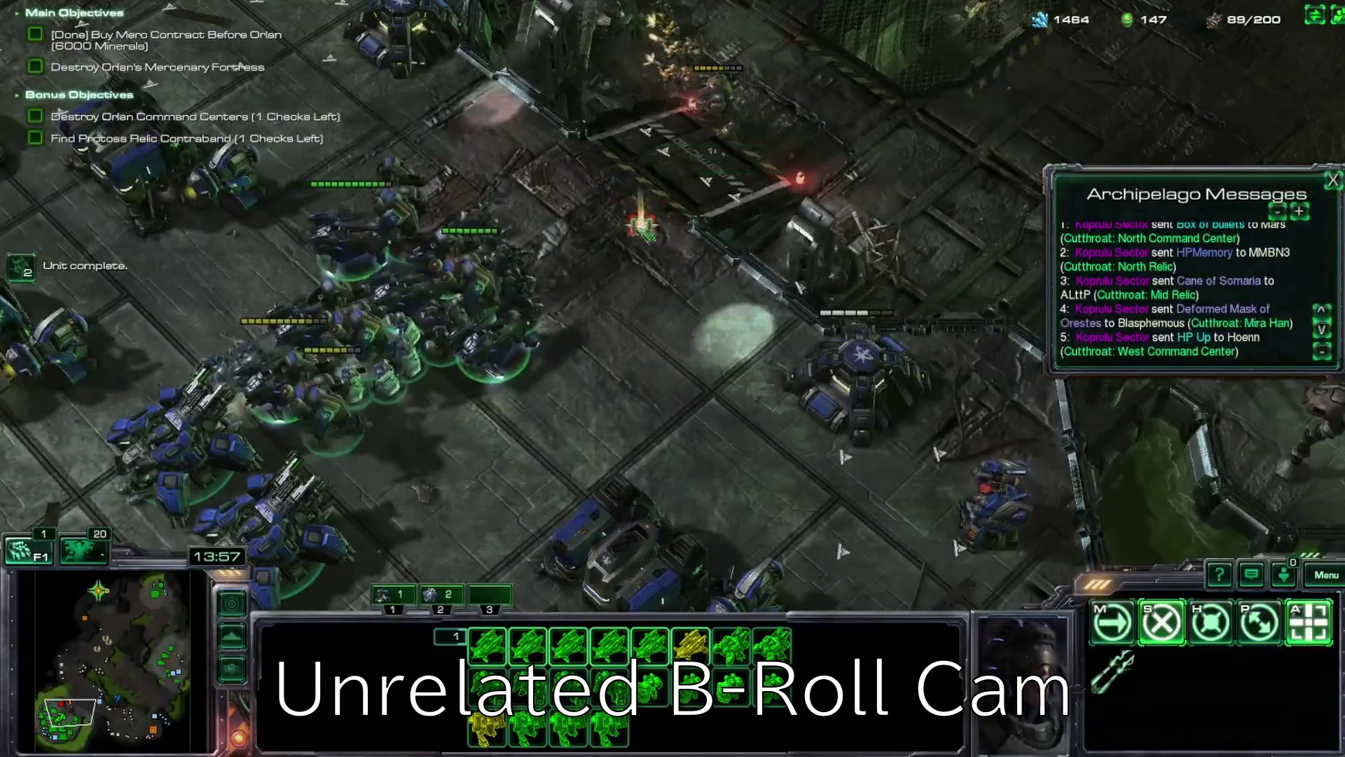
{"action": "key", "text": "Up"}
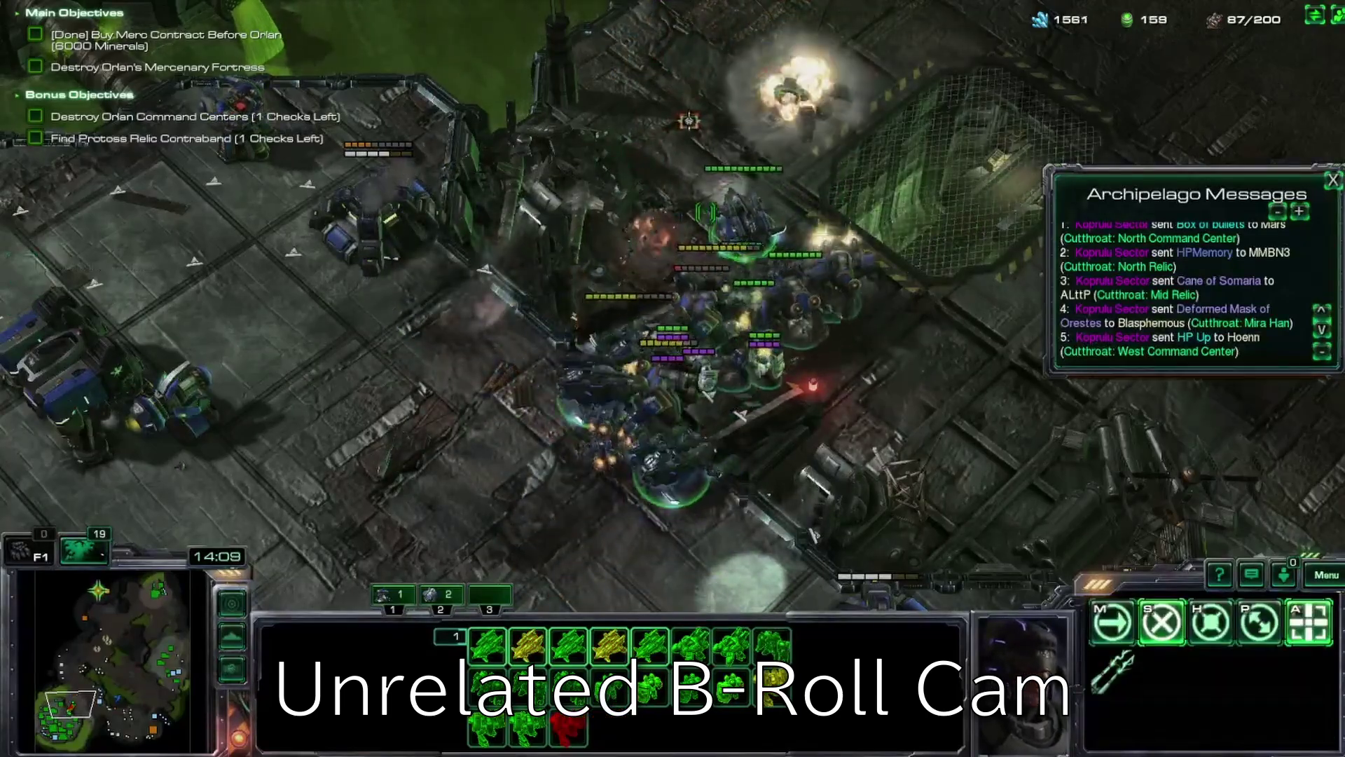
{"action": "key", "text": "space"}
{"action": "key", "text": "space"}
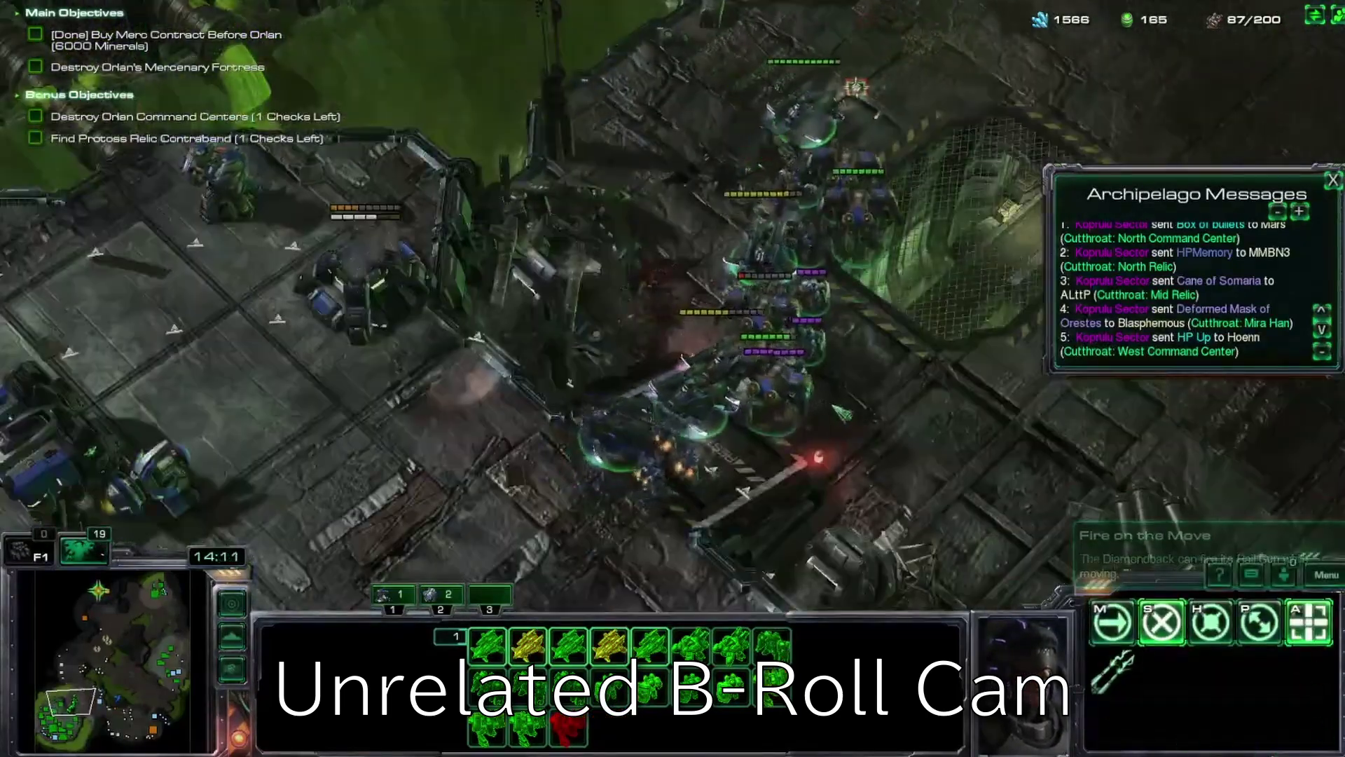
{"action": "key", "text": "space"}
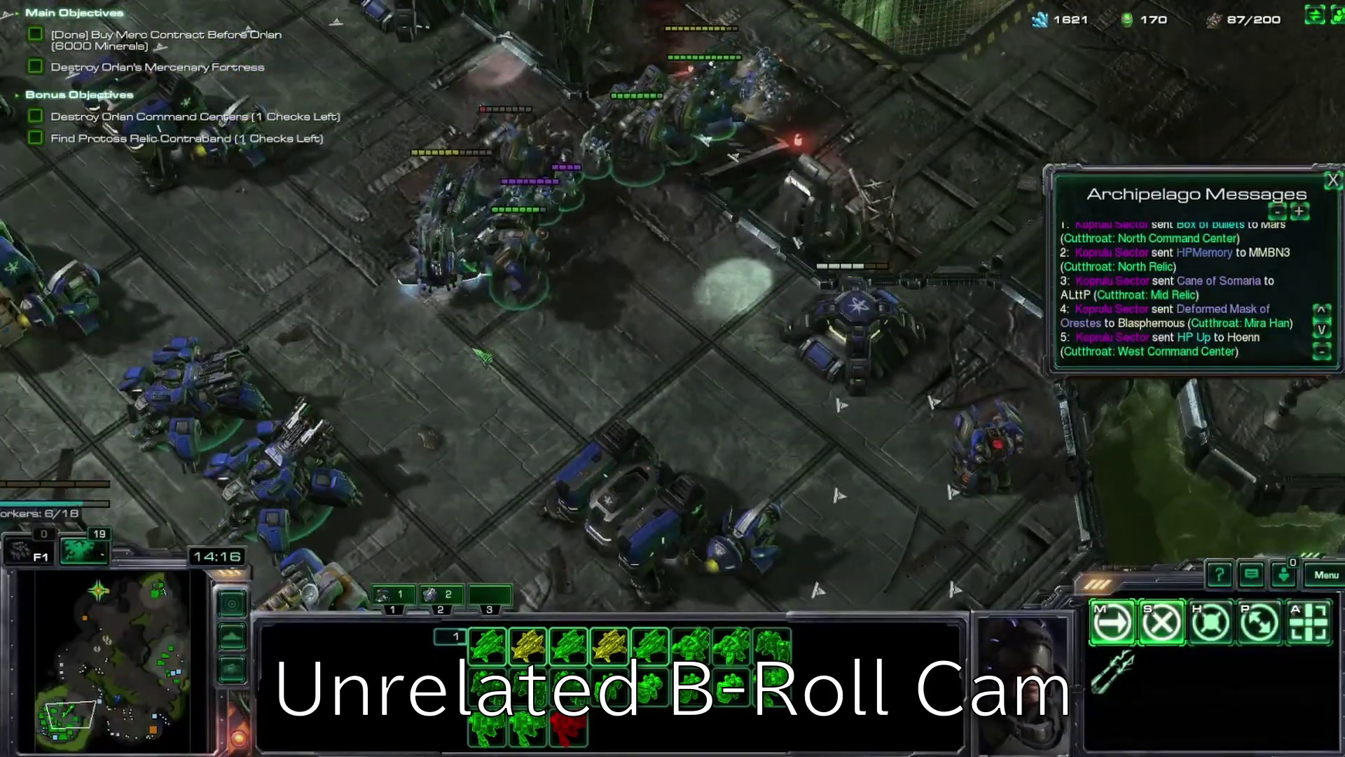
{"action": "key", "text": "space"}
{"action": "key", "text": "space"}
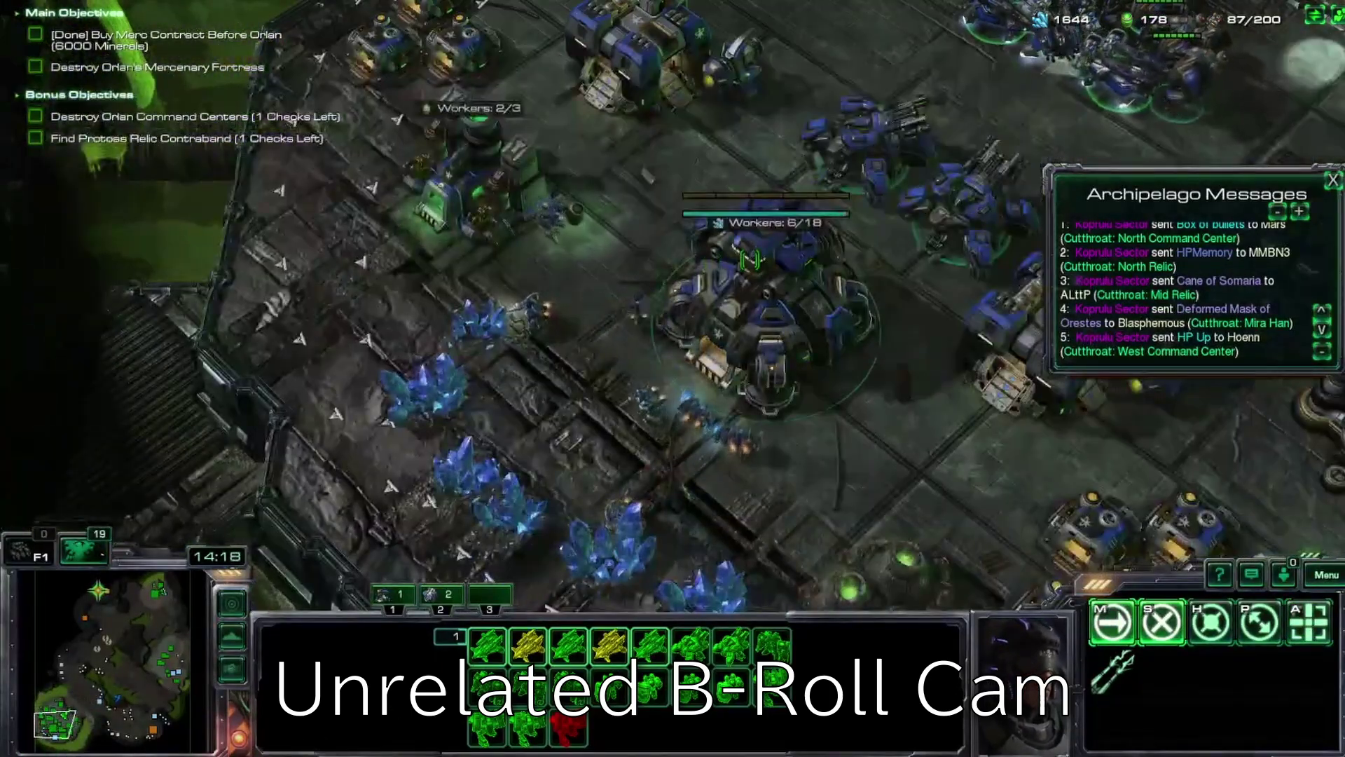
- Have an SCV place a Ghost Academy in the home base
{"action": "key", "text": "BackSpace"}
{"action": "key", "text": "space"}
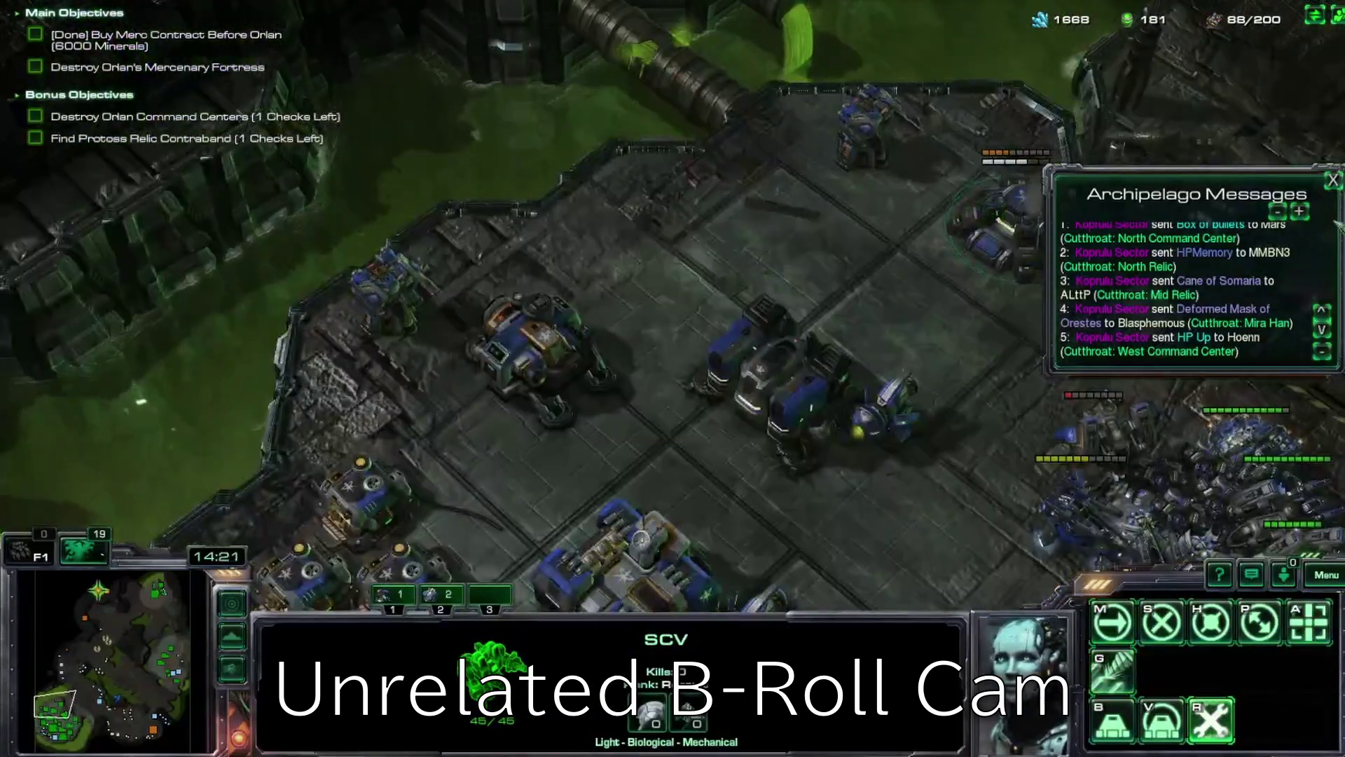
{"action": "key", "text": "space"}
{"action": "key", "text": "space"}
{"action": "key", "text": "space"}
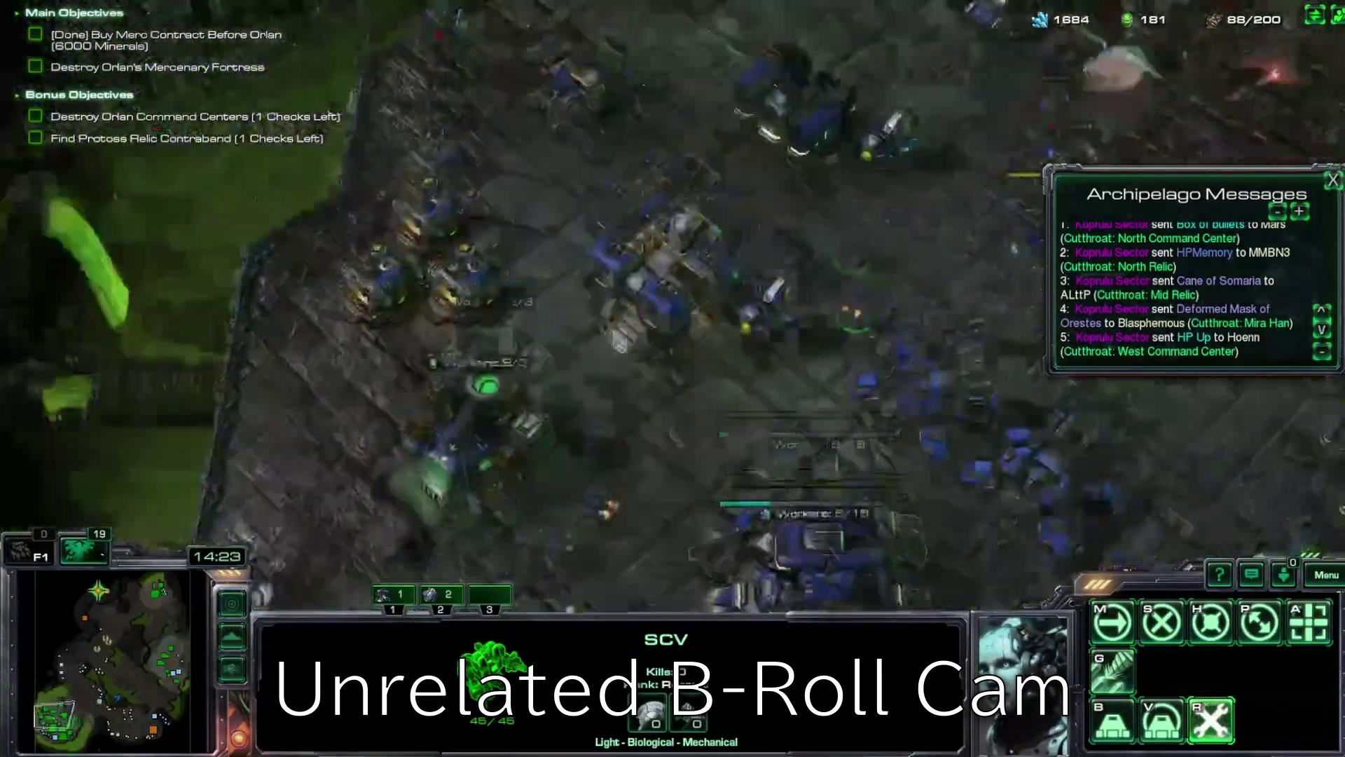
{"action": "key", "text": "space"}
{"action": "key", "text": "space"}
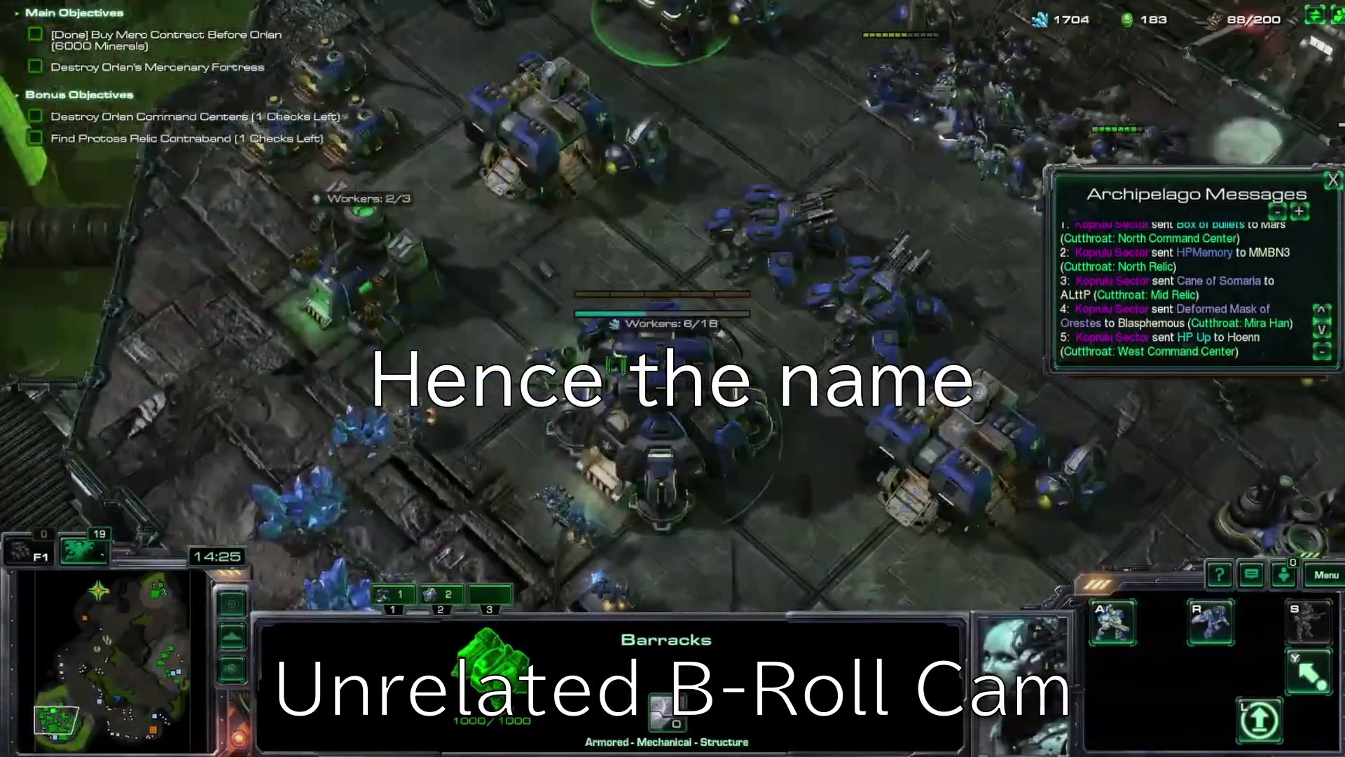
{"action": "key", "text": "space"}
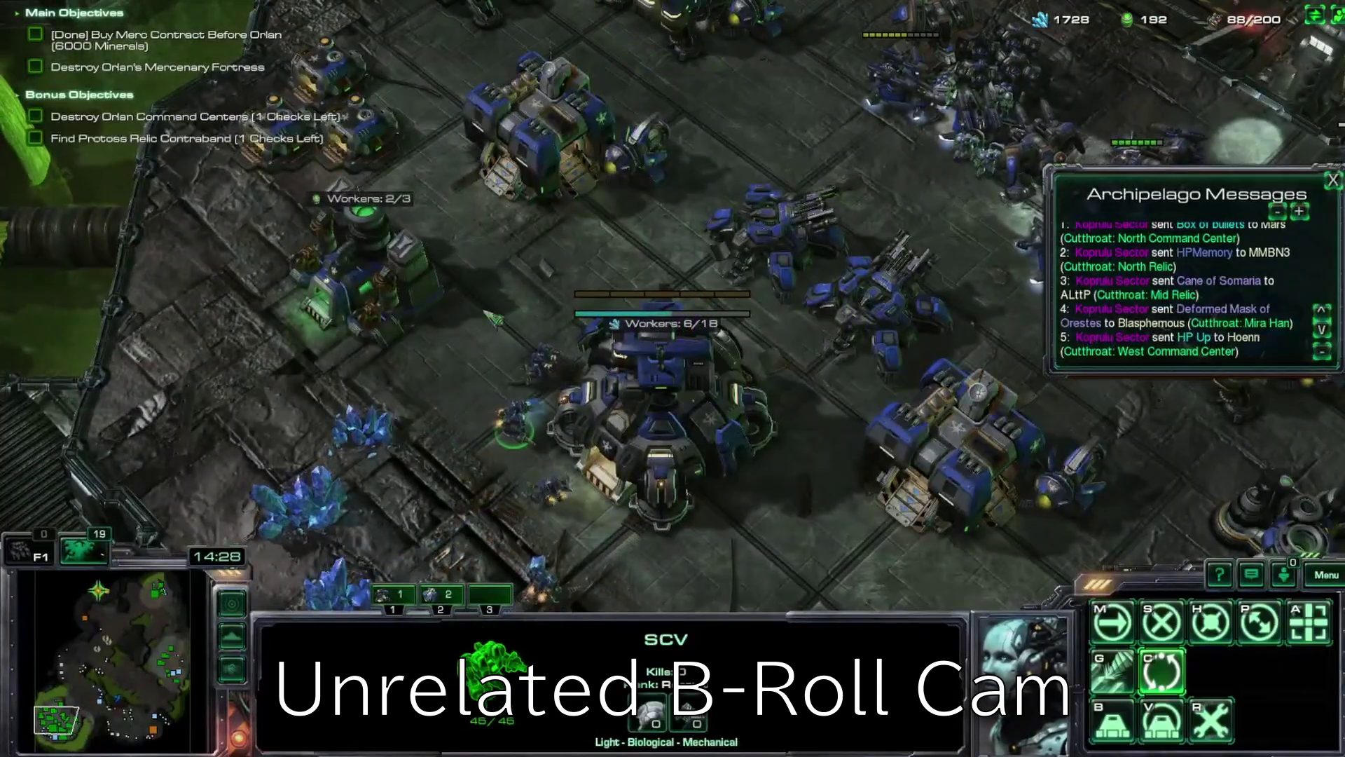
{"action": "key", "text": "space"}
{"action": "right_click", "coordinate": [454, 199]}
{"action": "key", "text": "v"}
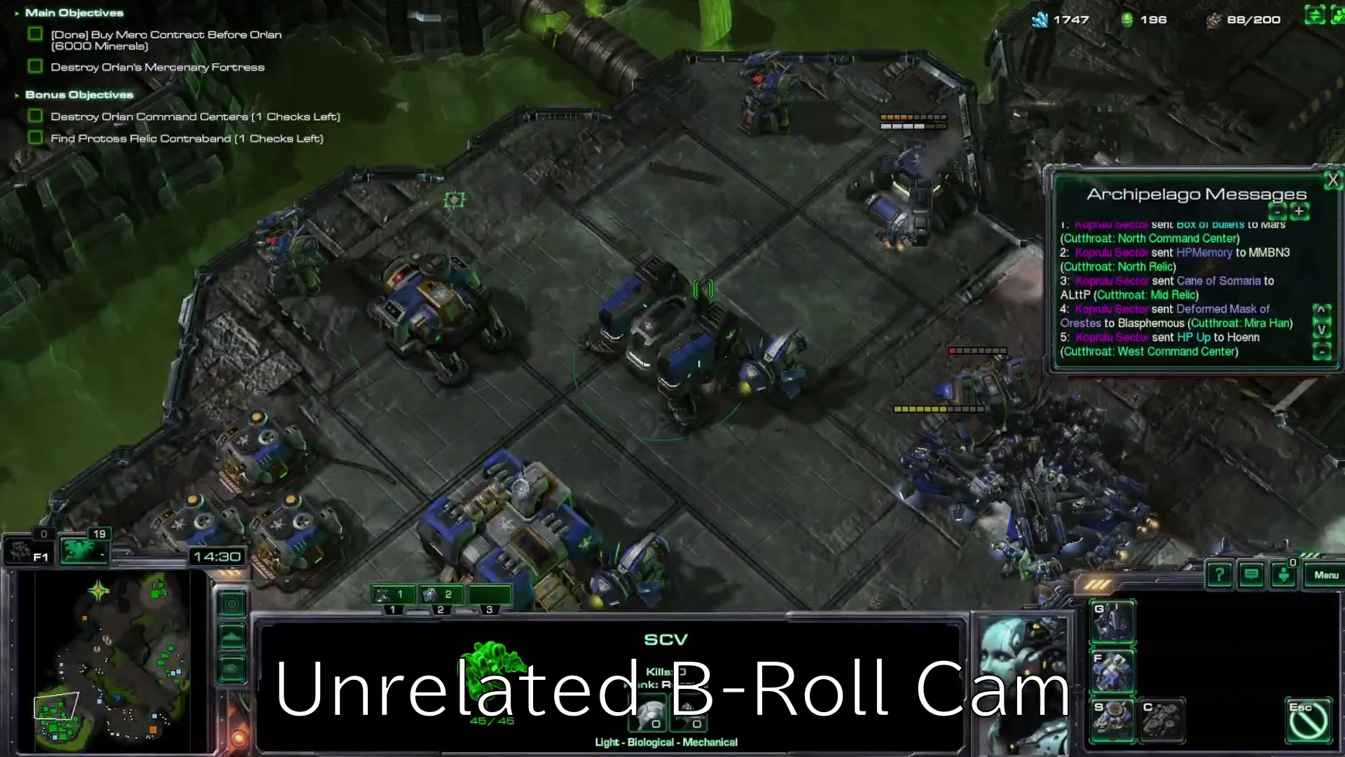
{"action": "key", "text": "g"}
{"action": "left_click", "coordinate": [532, 203]}
{"action": "key", "text": "space"}
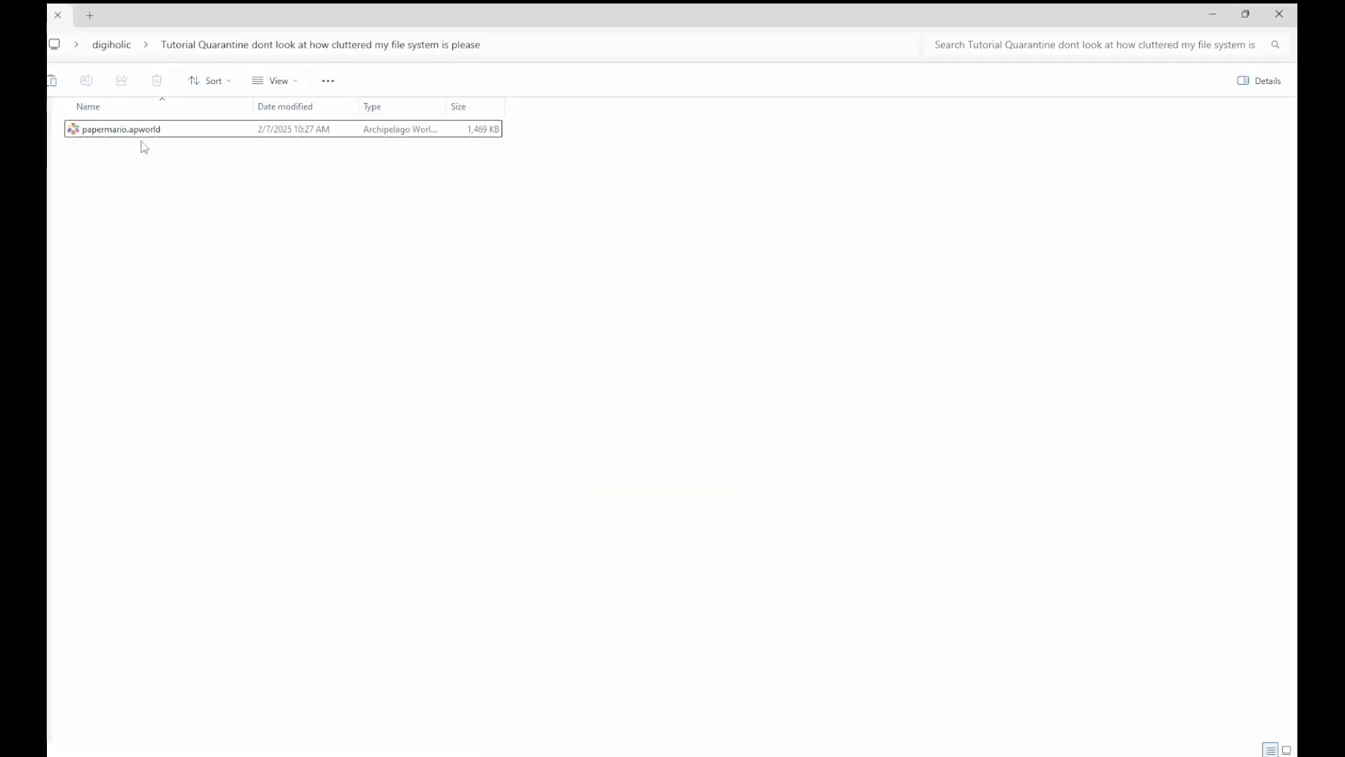
- Install papermario.apworld and psychonauts.apworld
{"action": "left_click", "coordinate": [142, 137]}
{"action": "double_click", "coordinate": [142, 137]}
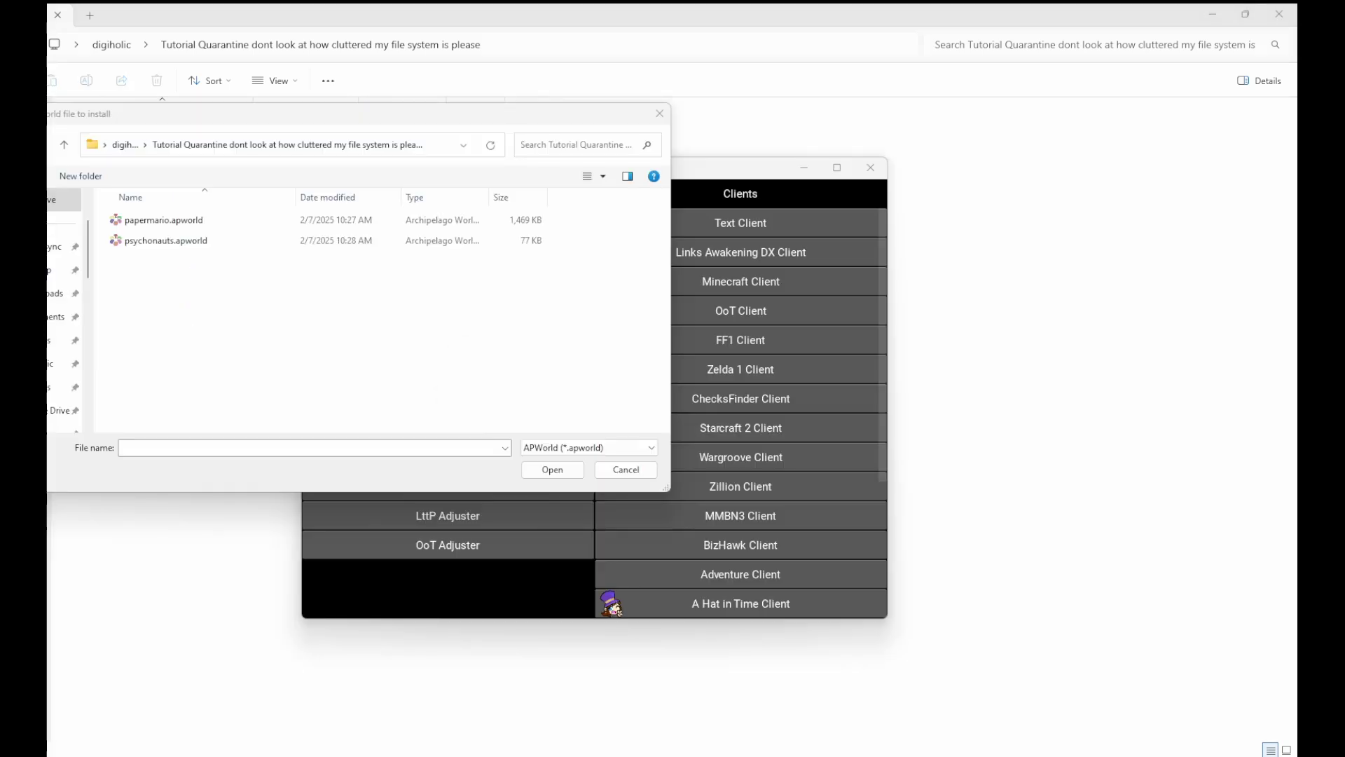
{"action": "double_click", "coordinate": [175, 241]}
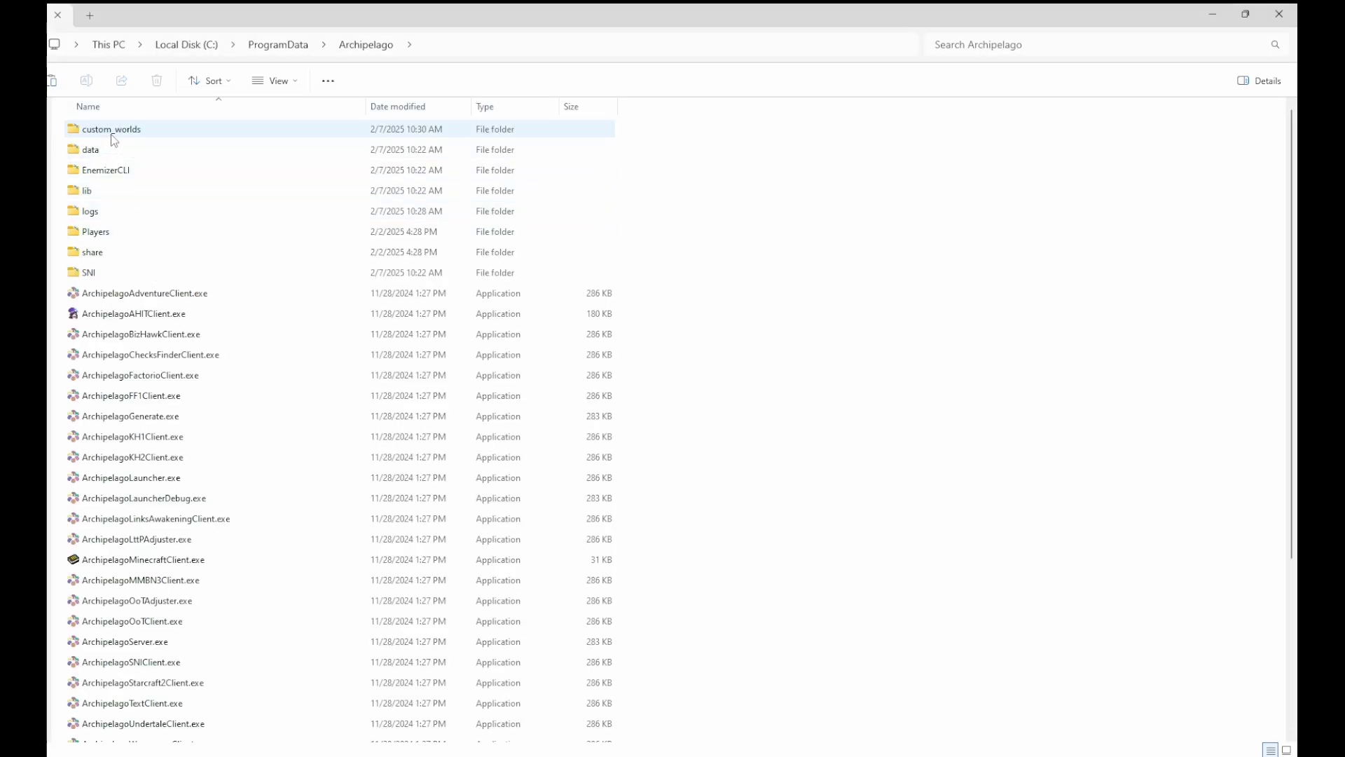
- Paste megamix.apworld into Archipelago's custom_worlds folder
{"action": "double_click", "coordinate": [112, 135]}
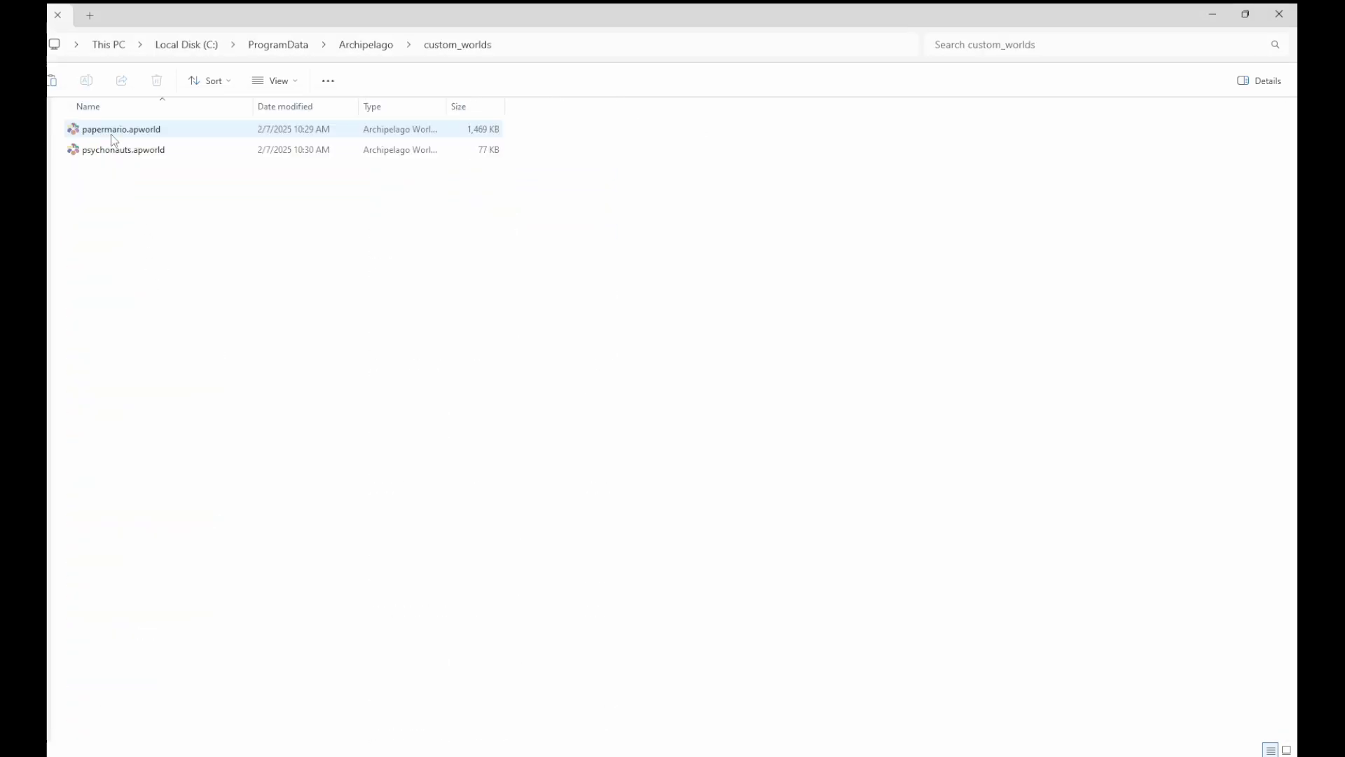
{"action": "key", "text": "ctrl+v"}
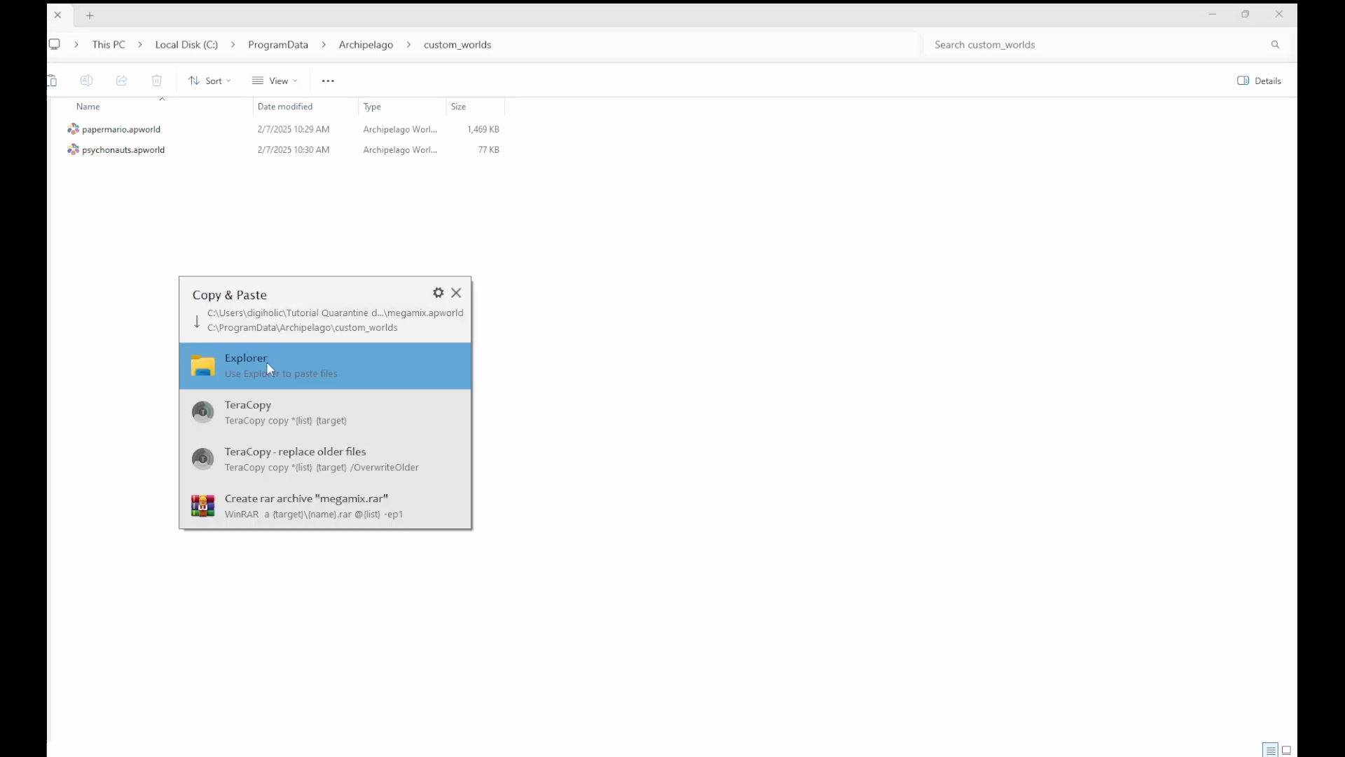
{"action": "left_click", "coordinate": [266, 361]}
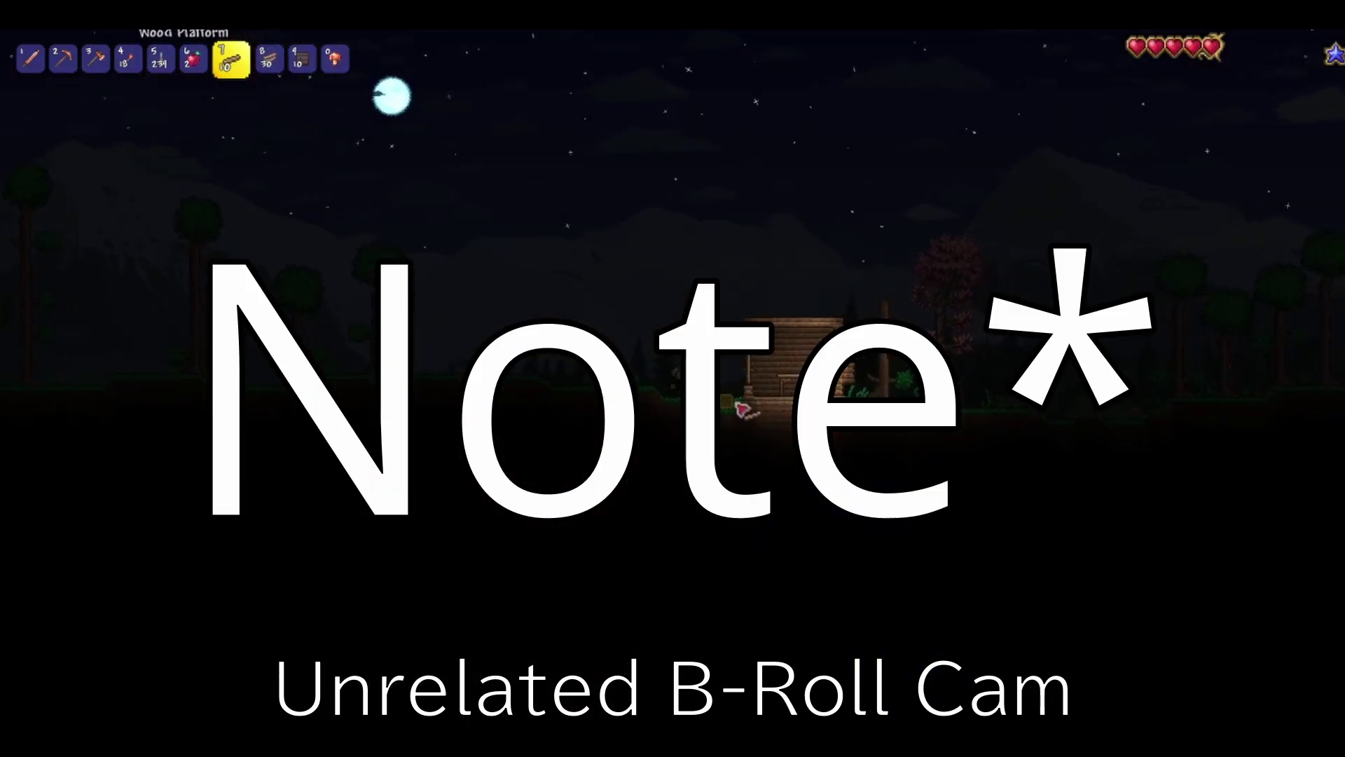
- Walk the character left out of the wooden house and down the jungle cave slope, torch selected
{"action": "key", "text": "a"}
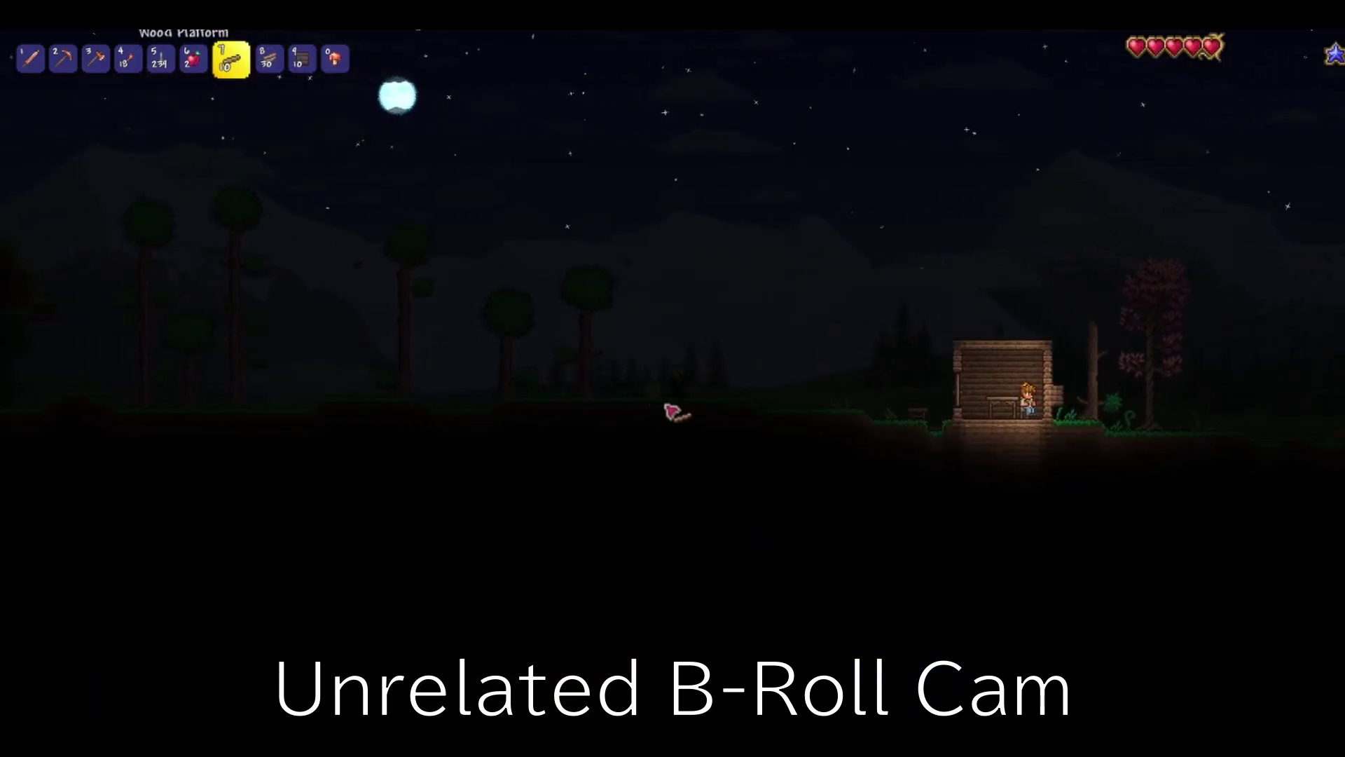
{"action": "scroll", "coordinate": [582, 410], "scroll_direction": "up", "scroll_amount": 3}
{"action": "key", "text": "a"}
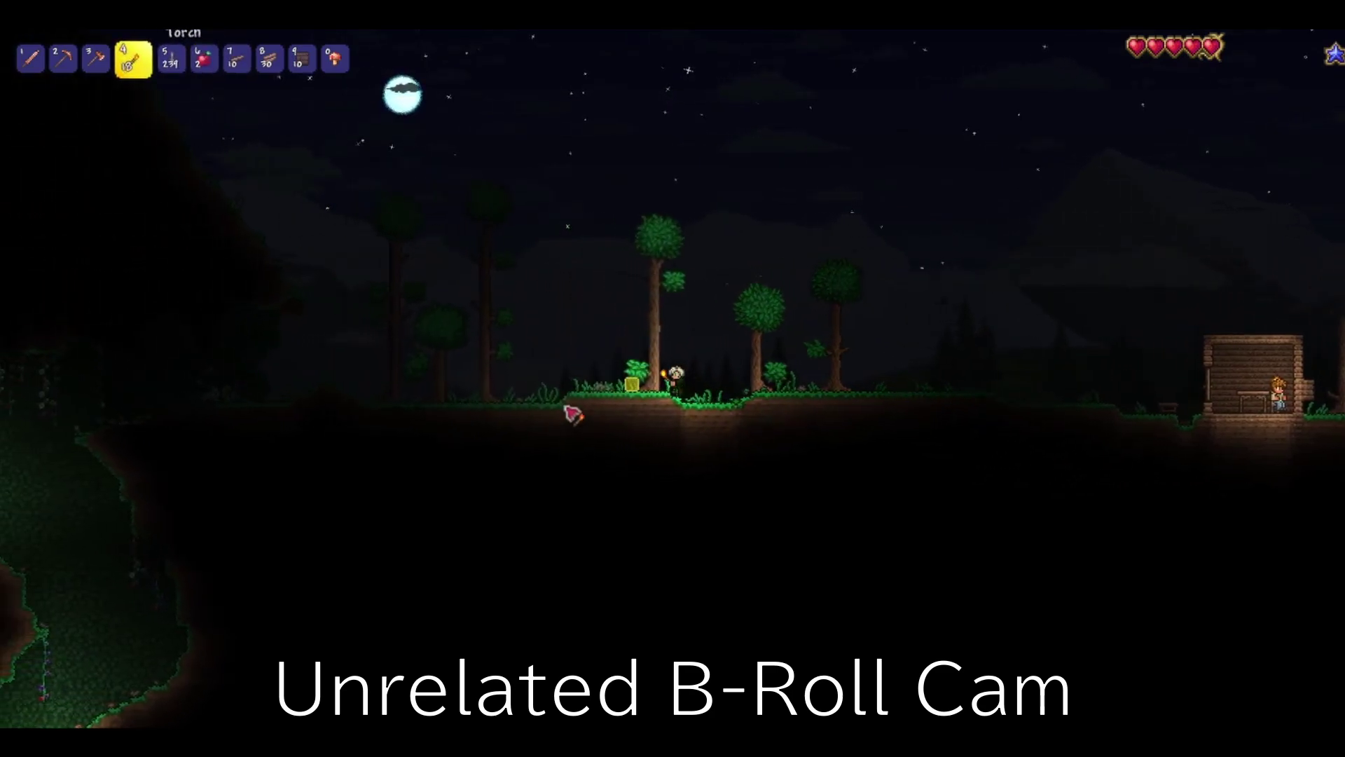
{"action": "key", "text": "a"}
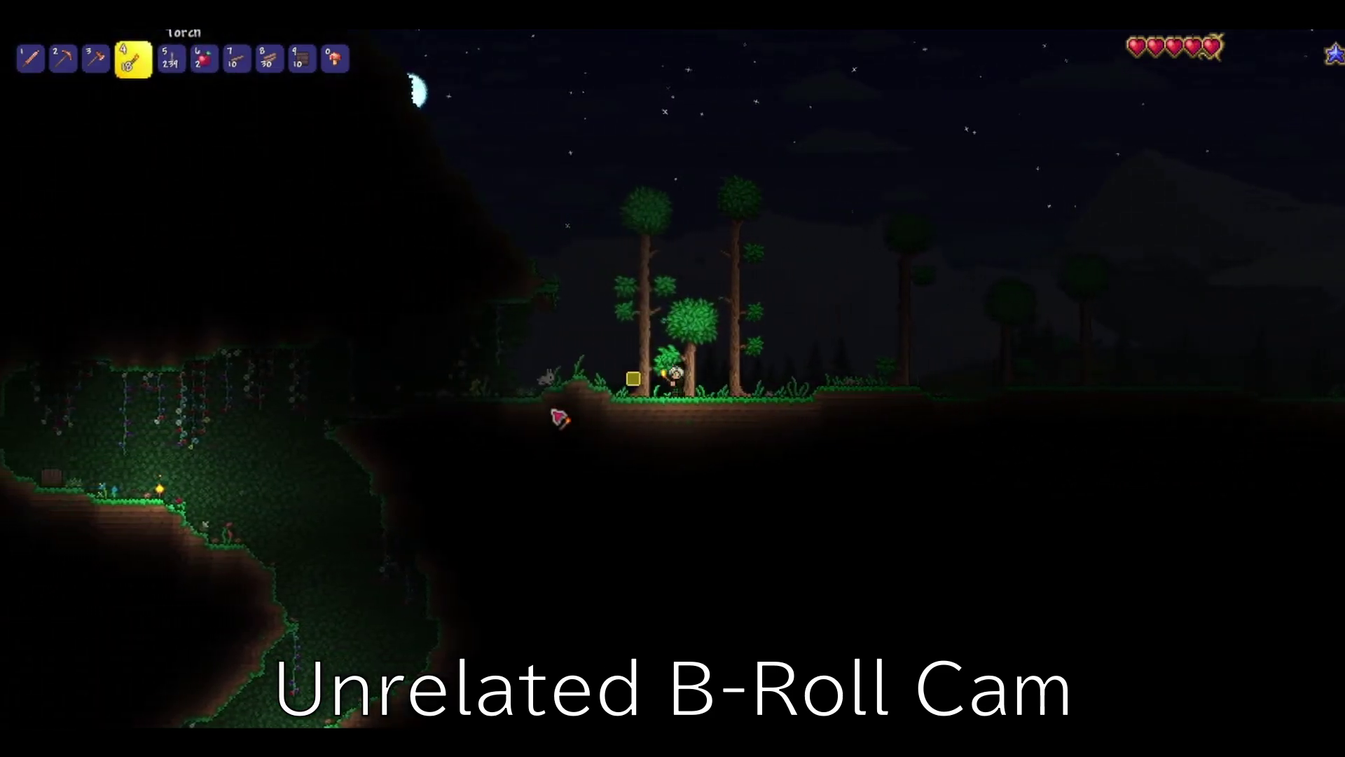
{"action": "key", "text": "a"}
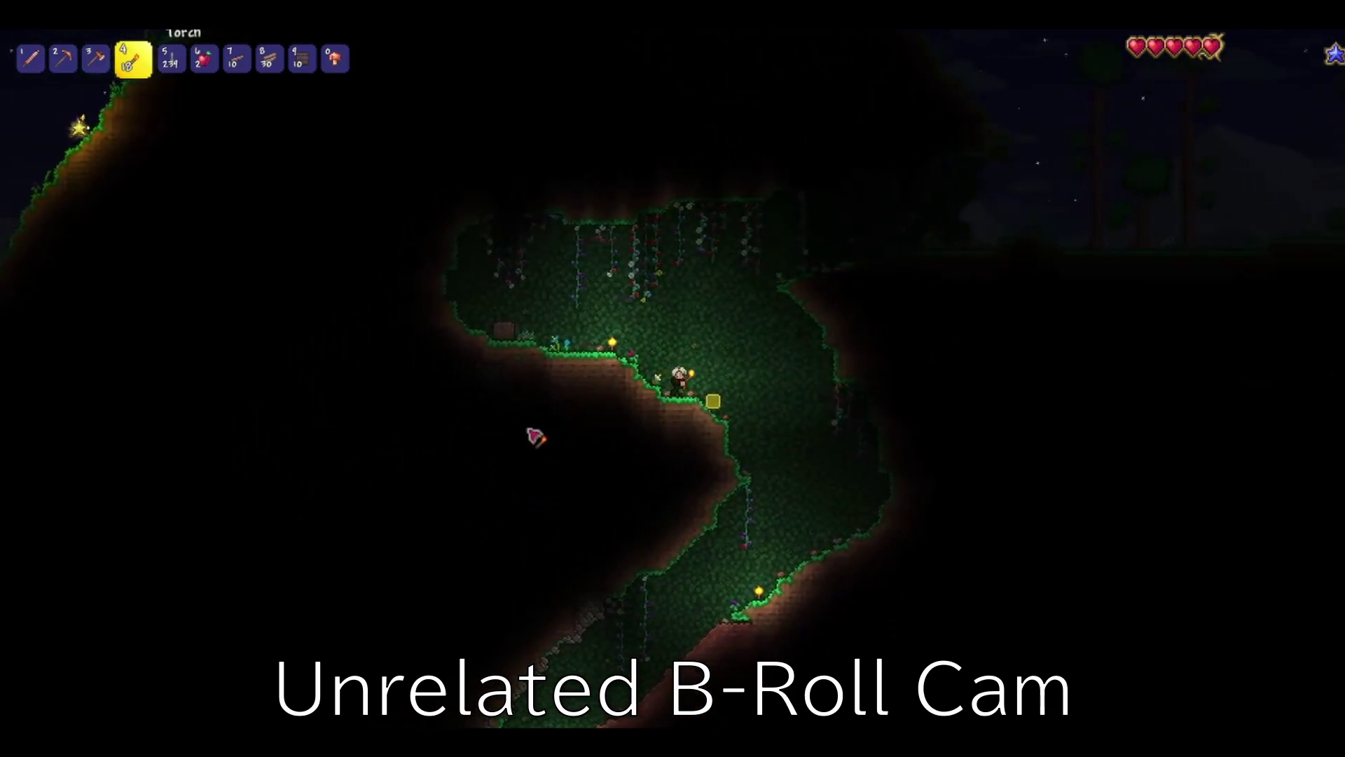
{"action": "key", "text": "d"}
{"action": "key", "text": "a"}
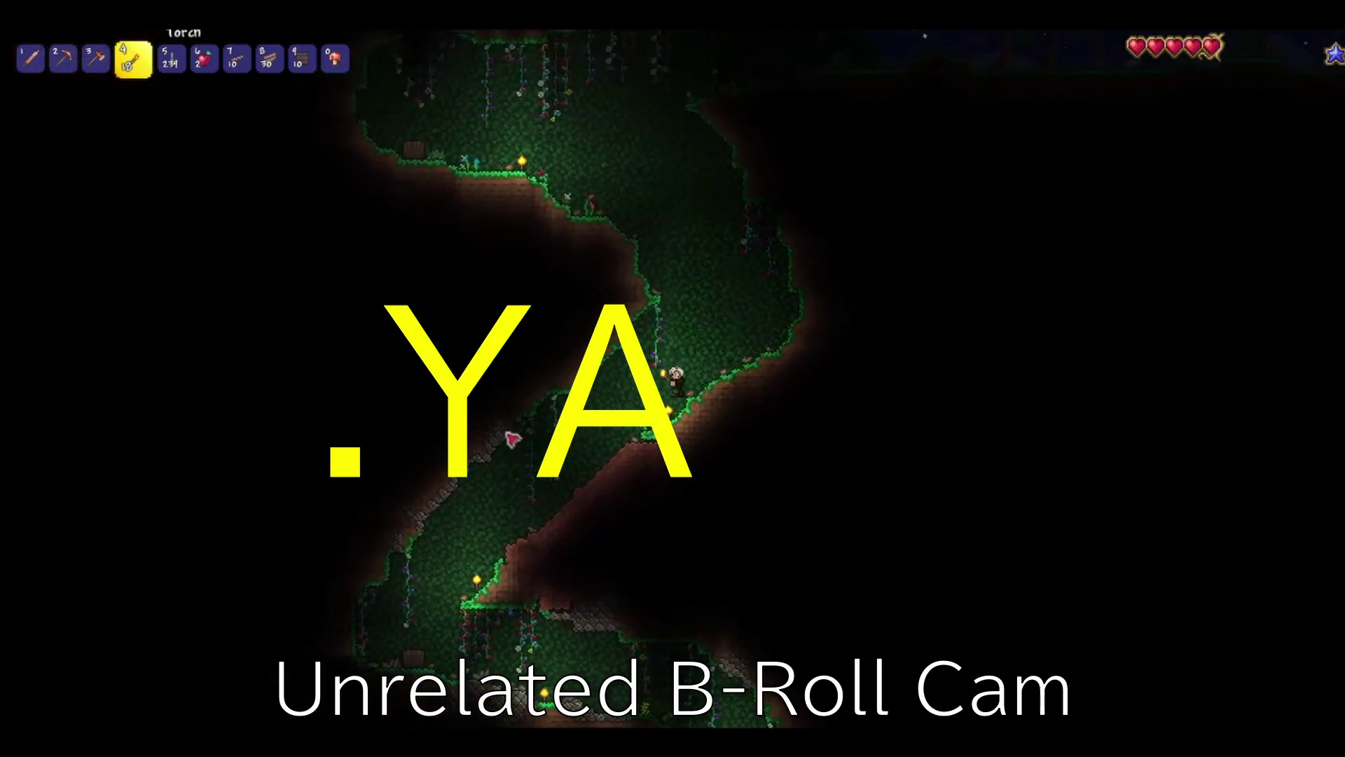
{"action": "key", "text": "d"}
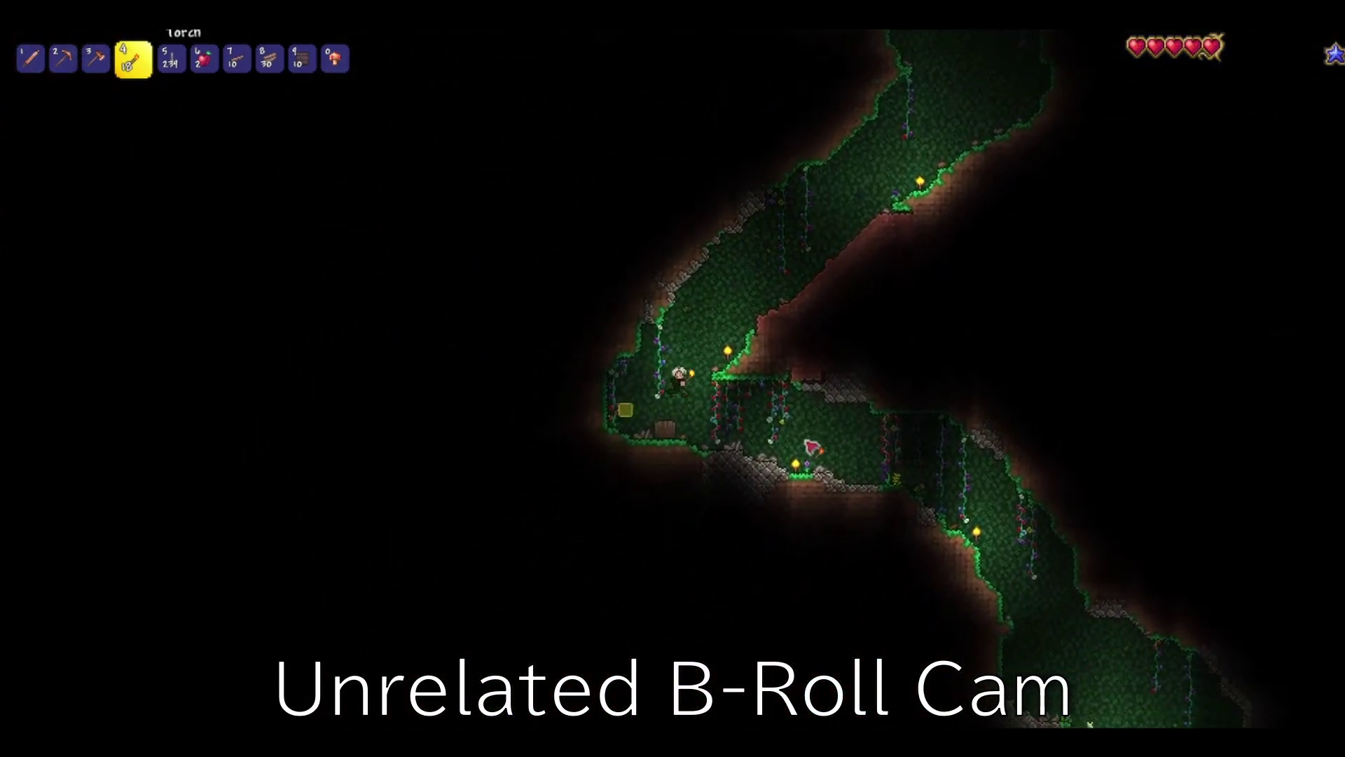
{"action": "key", "text": "d"}
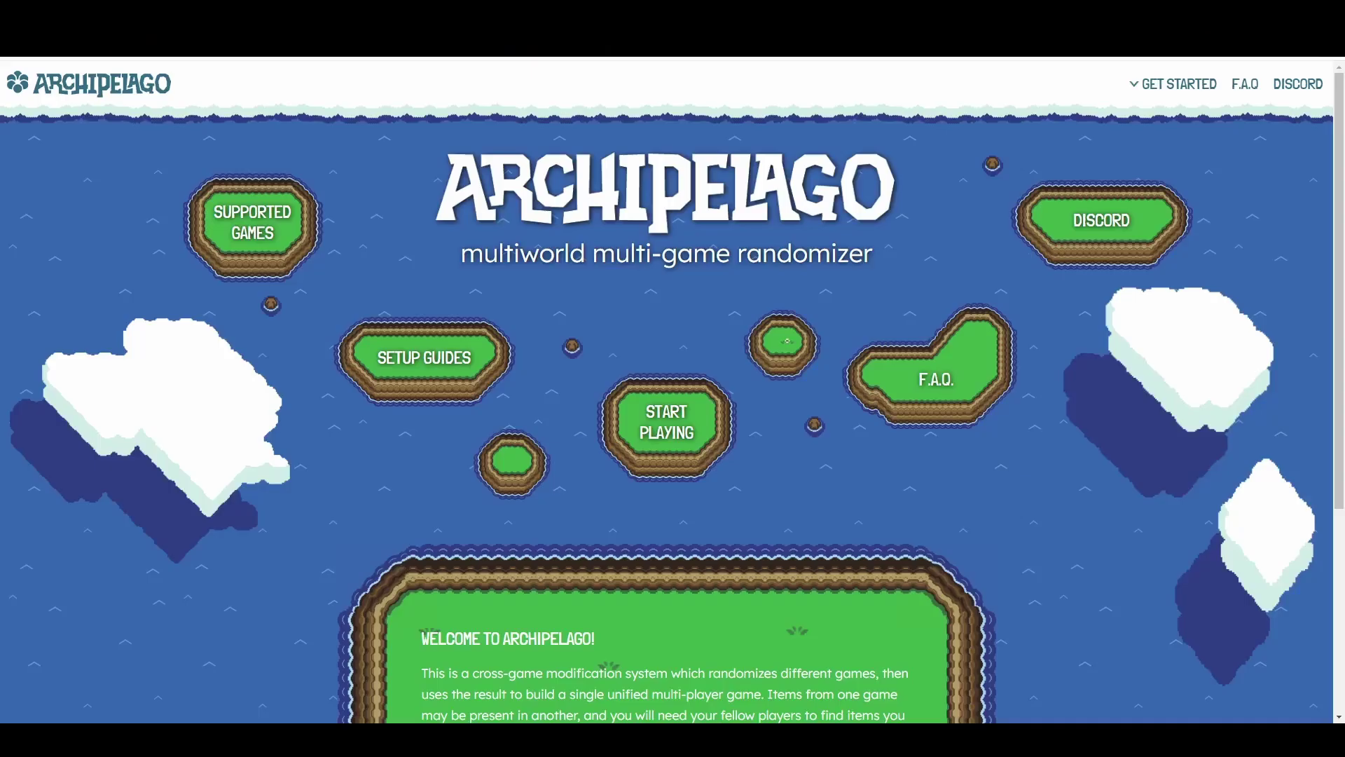
- Open the A Link to the Past Options Page from Supported Games
{"action": "left_click", "coordinate": [233, 250]}
{"action": "scroll", "coordinate": [201, 391], "scroll_direction": "down", "scroll_amount": 15}
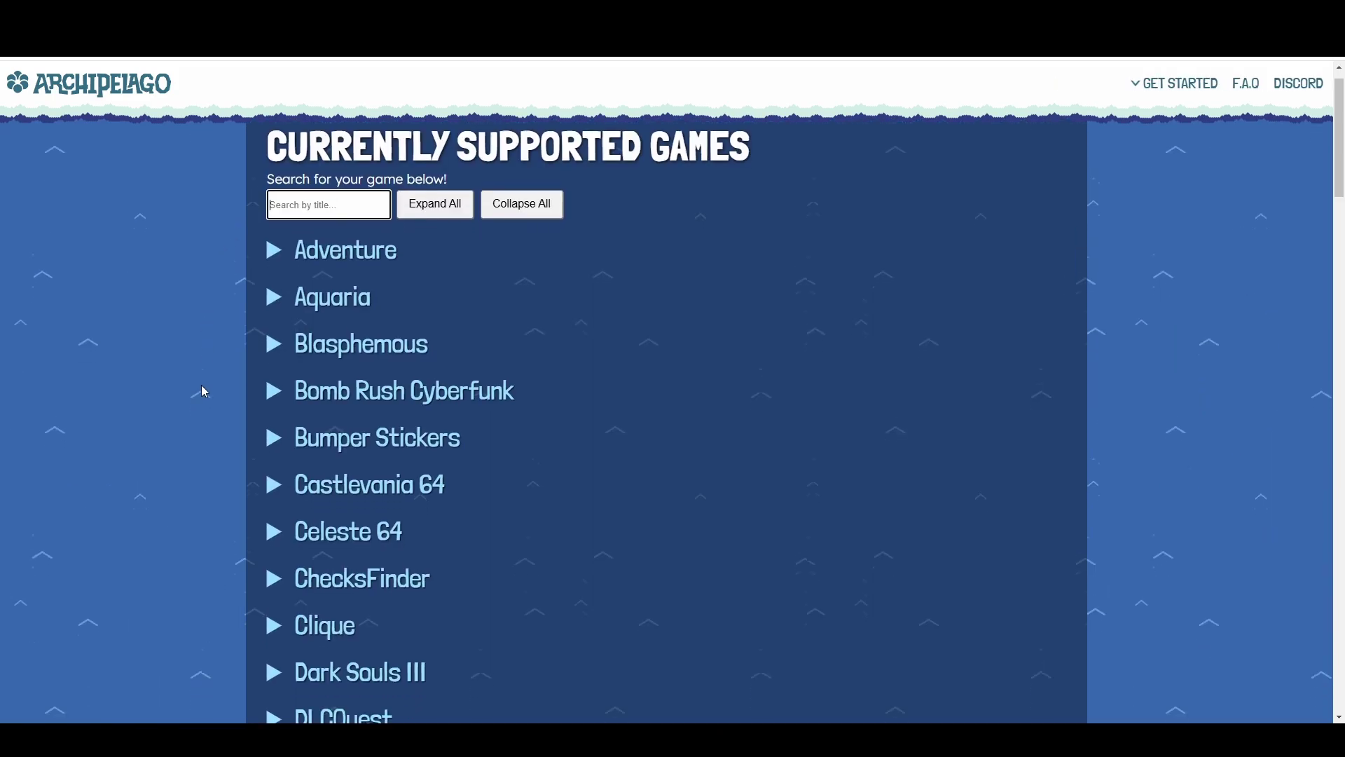
{"action": "left_click", "coordinate": [273, 440]}
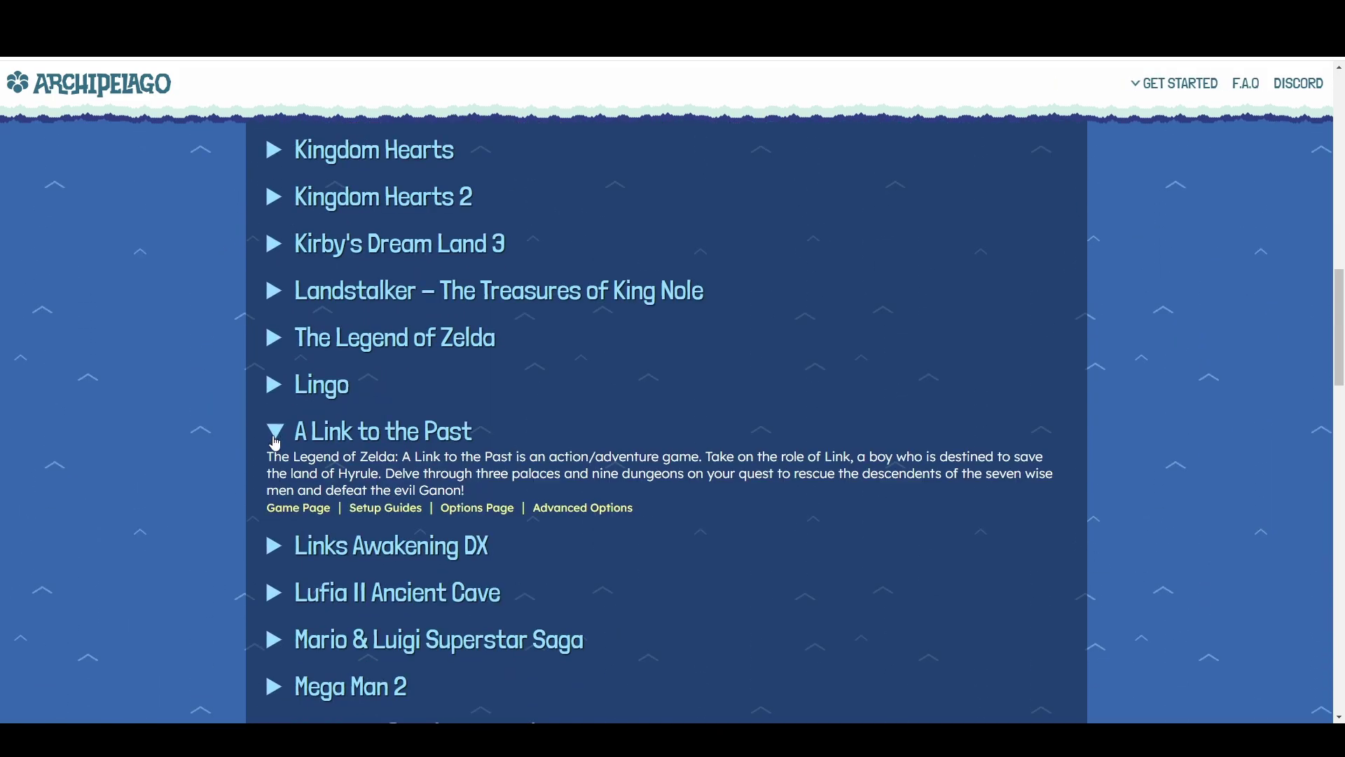
{"action": "left_click", "coordinate": [466, 510]}
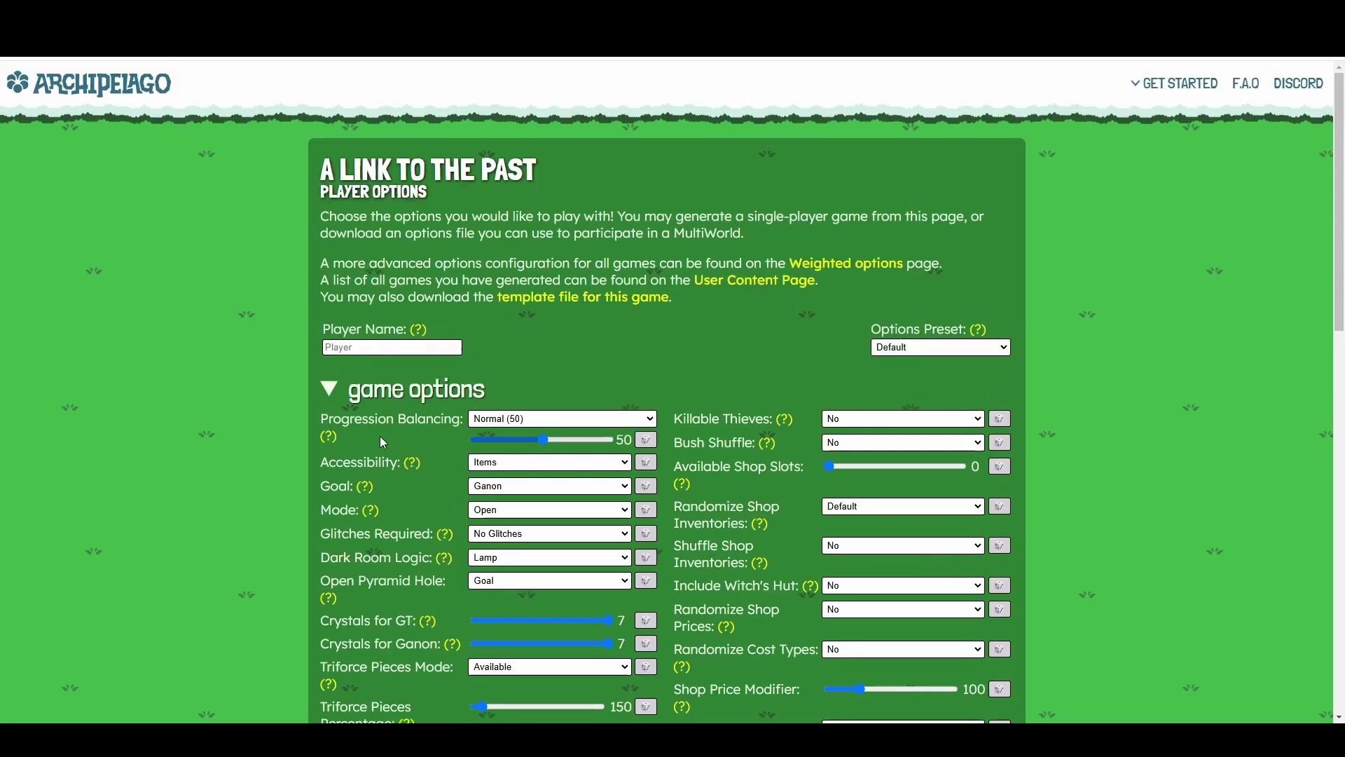
- Fill in the Player Name field with the player's name
{"action": "left_click", "coordinate": [356, 349]}
{"action": "type", "text": "digiholic"}
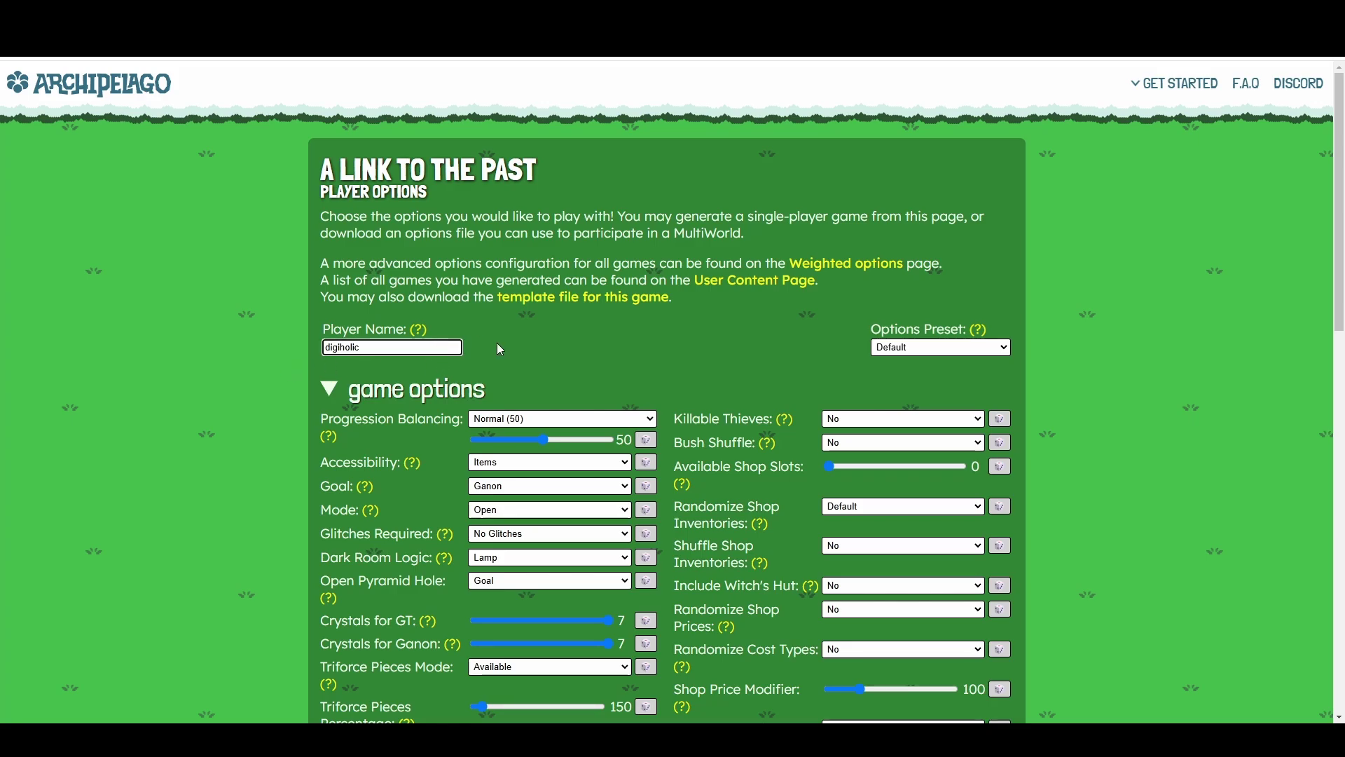
{"action": "scroll", "coordinate": [253, 450], "scroll_direction": "down", "scroll_amount": 10}
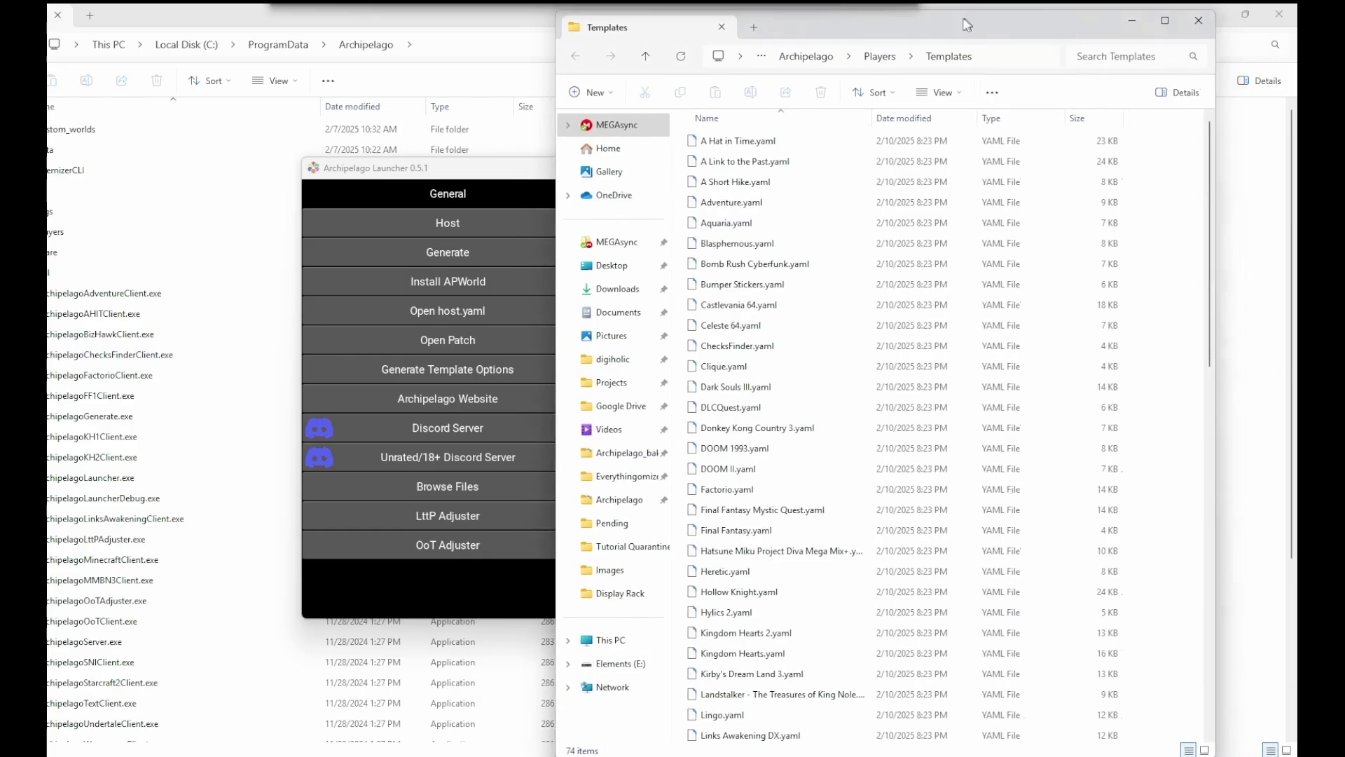
- Move the Templates window aside and scroll through the YAML template list
{"action": "left_click_drag", "start_coordinate": [961, 25], "coordinate": [677, 28]}
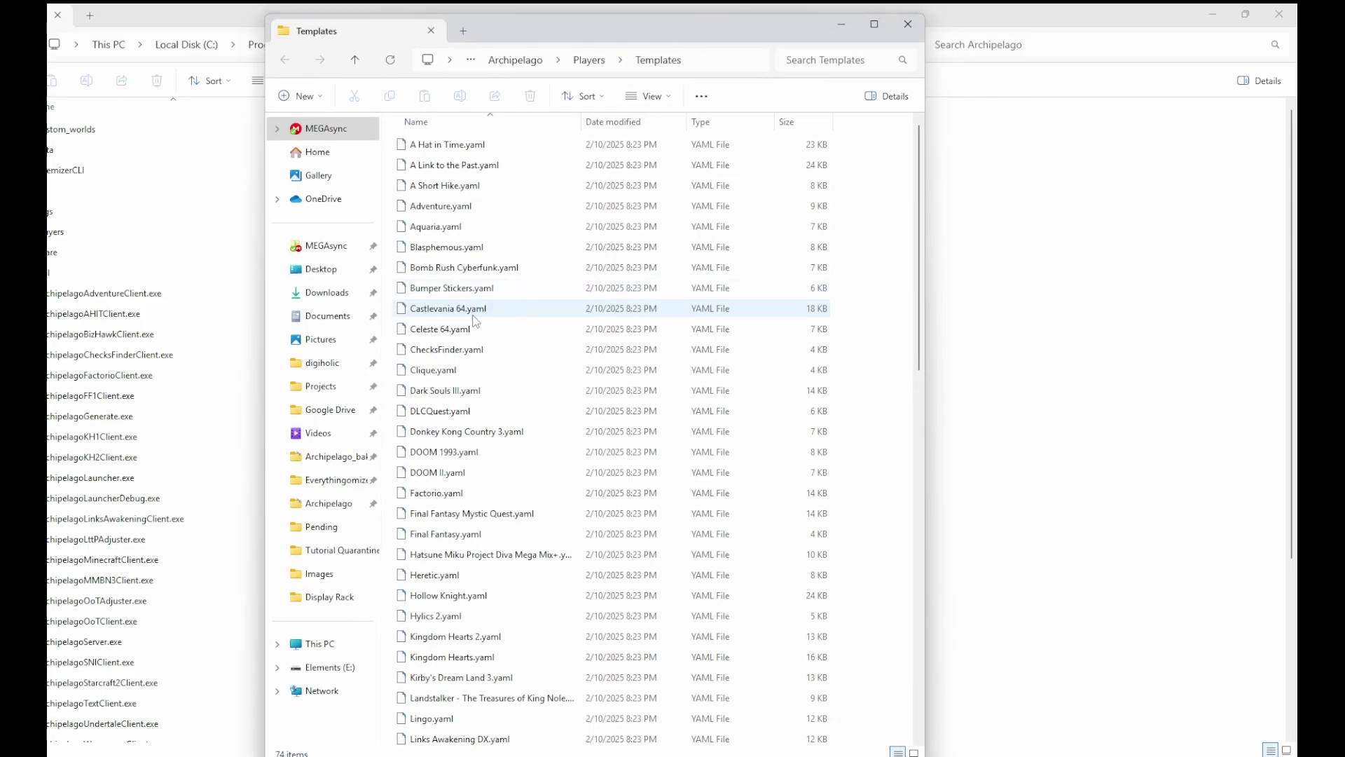
{"action": "scroll", "coordinate": [477, 330], "scroll_direction": "down", "scroll_amount": 4}
{"action": "scroll", "coordinate": [461, 365], "scroll_direction": "down", "scroll_amount": 15}
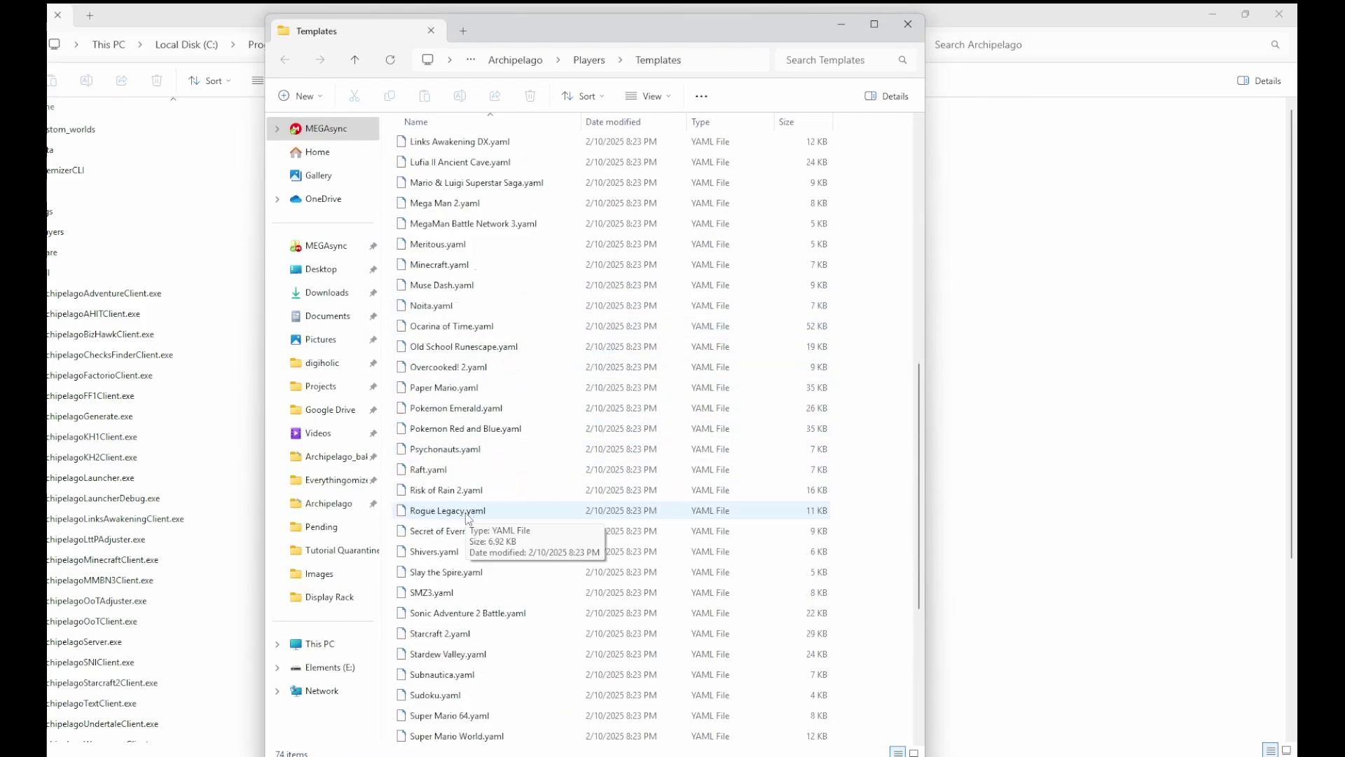
{"action": "scroll", "coordinate": [491, 642], "scroll_direction": "up", "scroll_amount": 15}
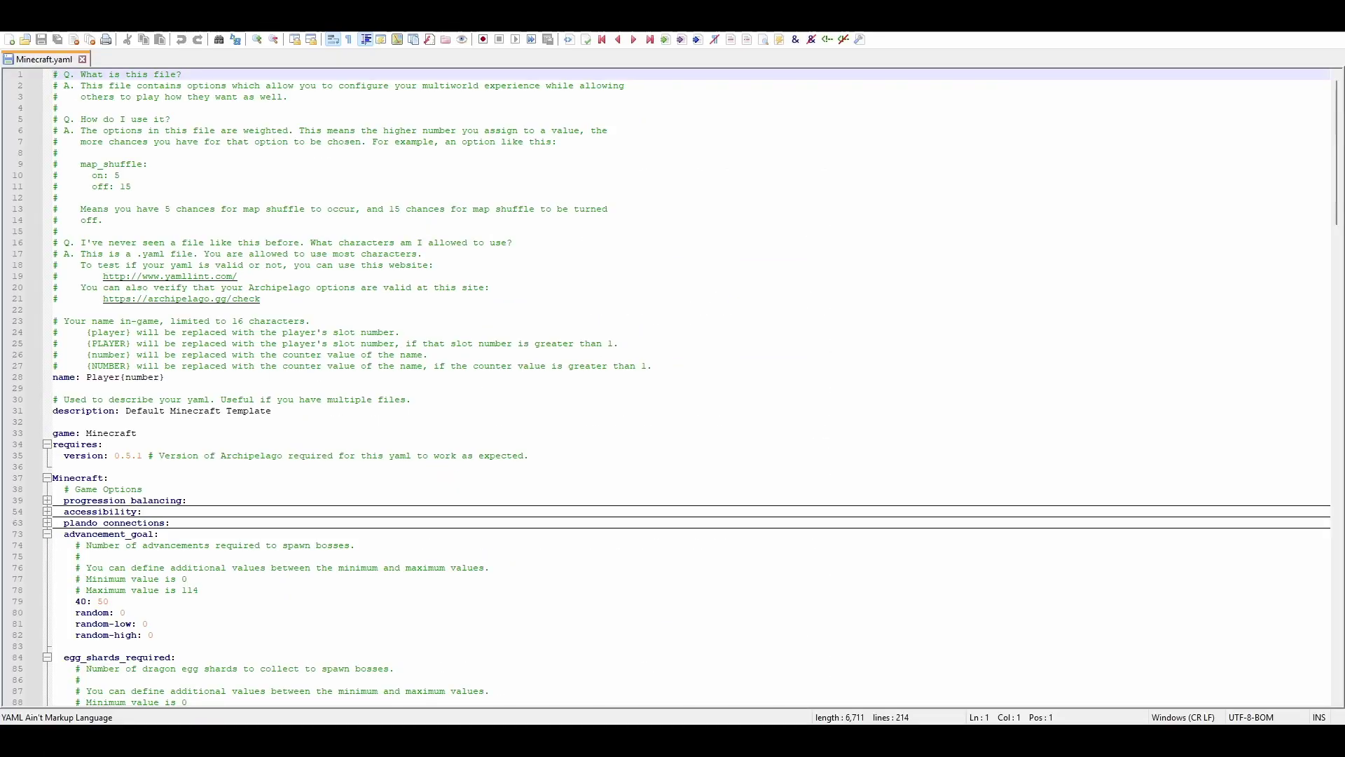
- Replace Player{number} with a custom slot name and begin editing the 40 on line 79
{"action": "left_click_drag", "start_coordinate": [165, 377], "coordinate": [77, 374]}
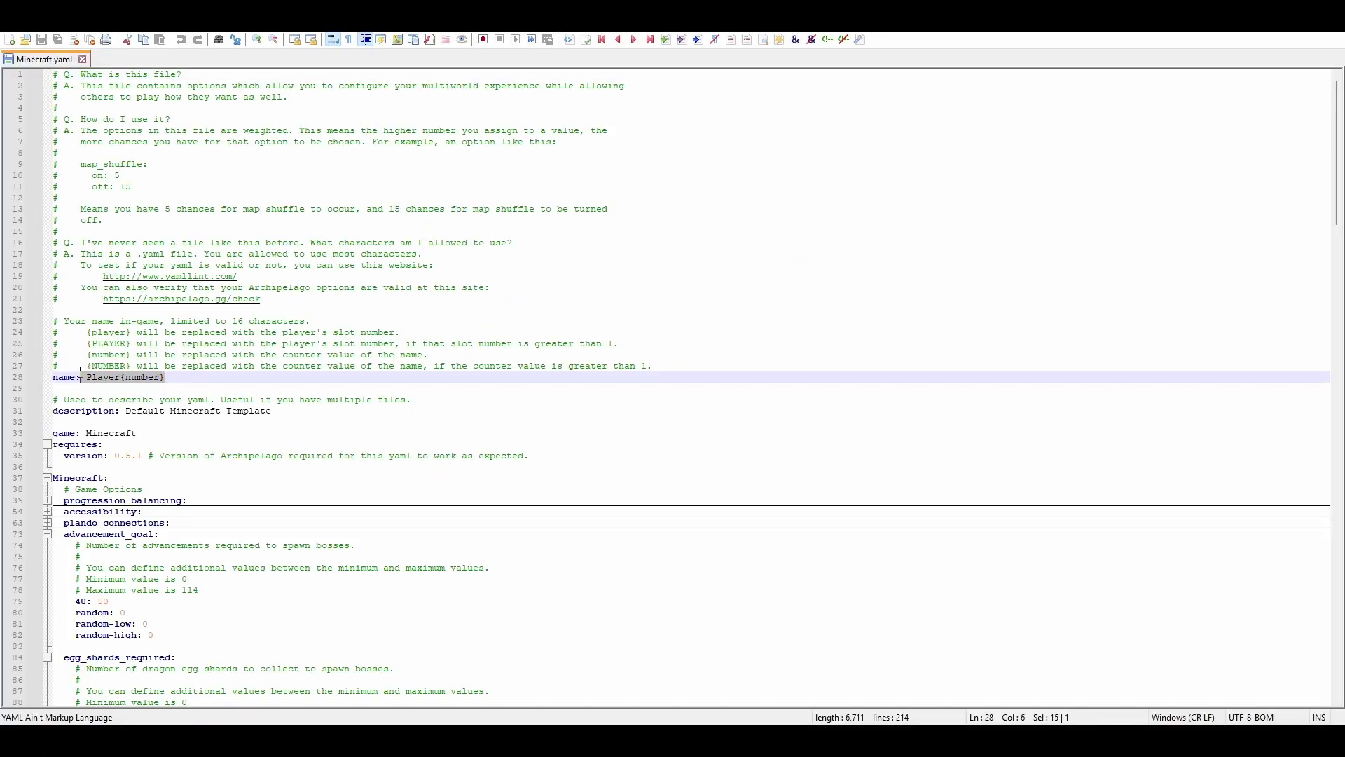
{"action": "type", "text": "Co"}
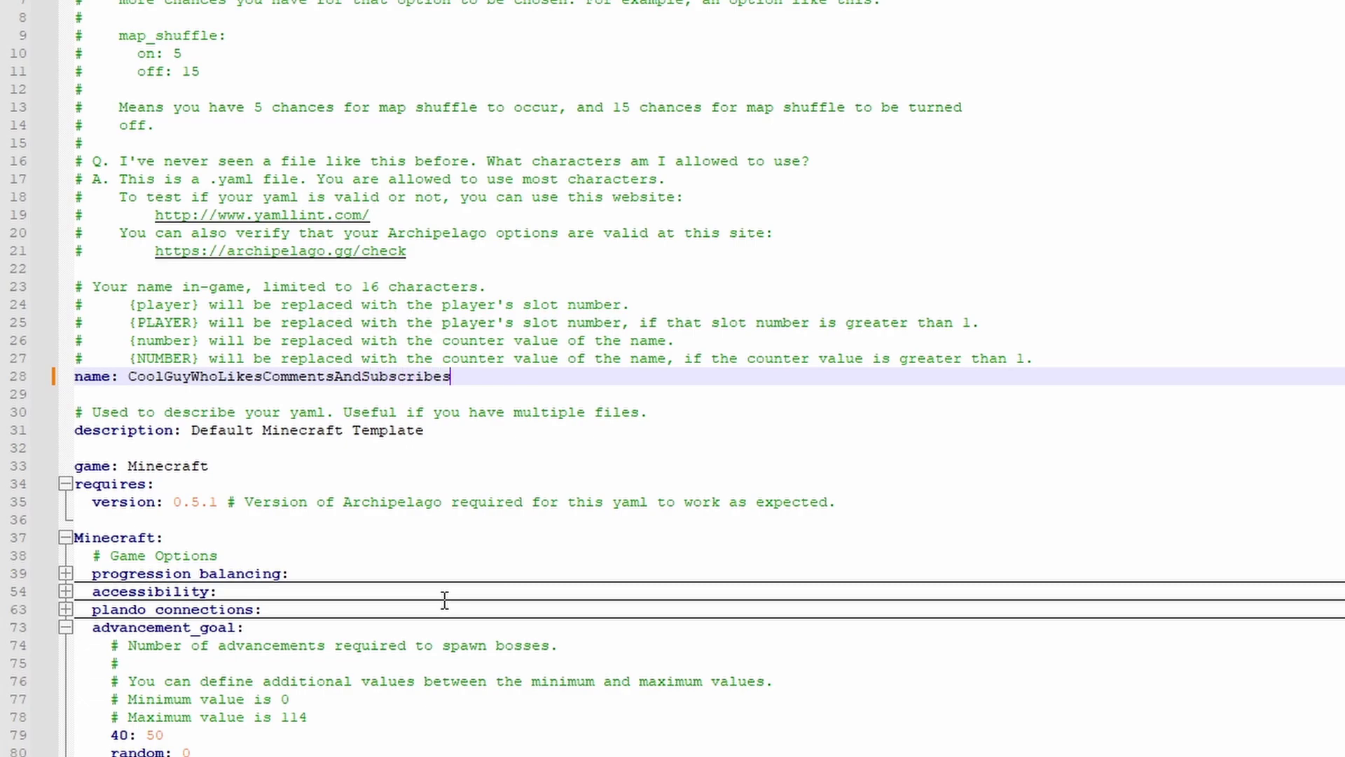
{"action": "double_click", "coordinate": [119, 737]}
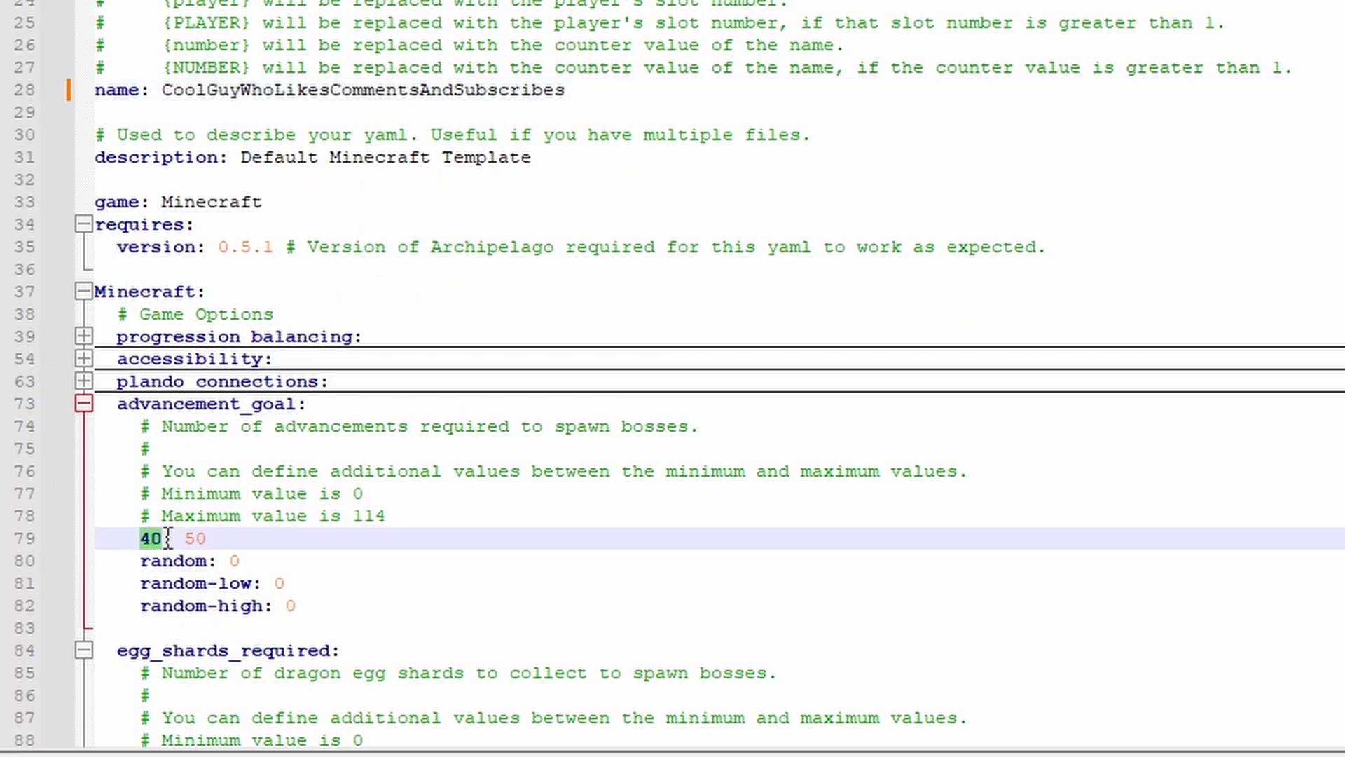
{"action": "left_click", "coordinate": [166, 538]}
{"action": "left_click", "coordinate": [564, 90]}
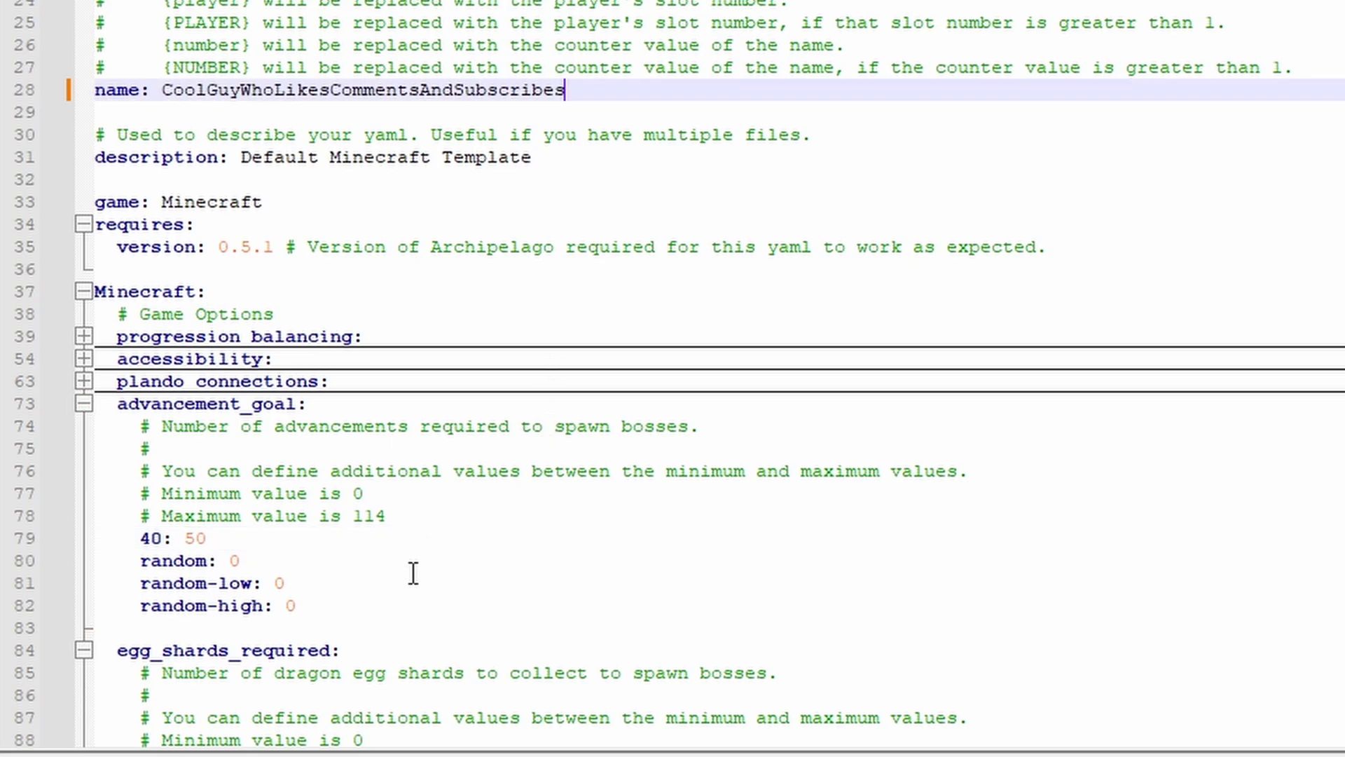
{"action": "double_click", "coordinate": [150, 539]}
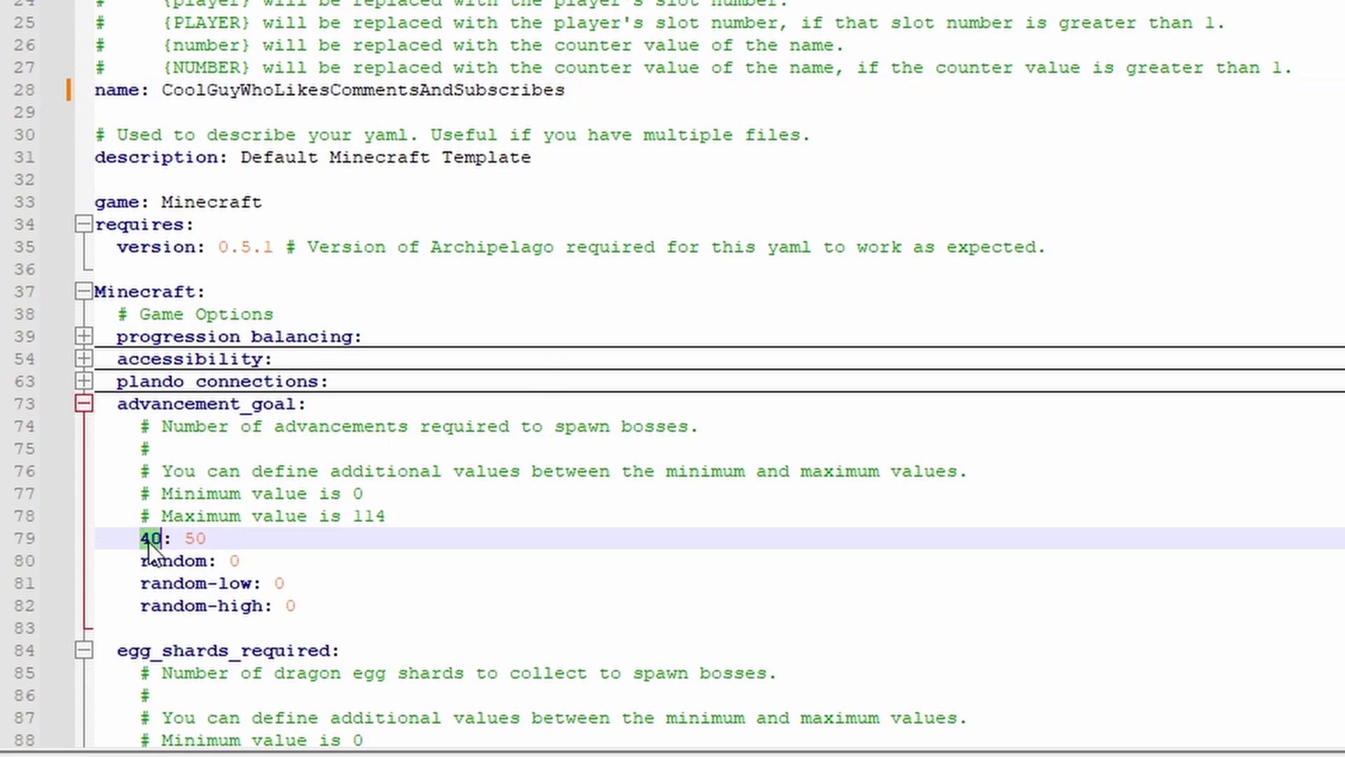
{"action": "left_click", "coordinate": [168, 538]}
{"action": "key", "text": "BackSpace"}
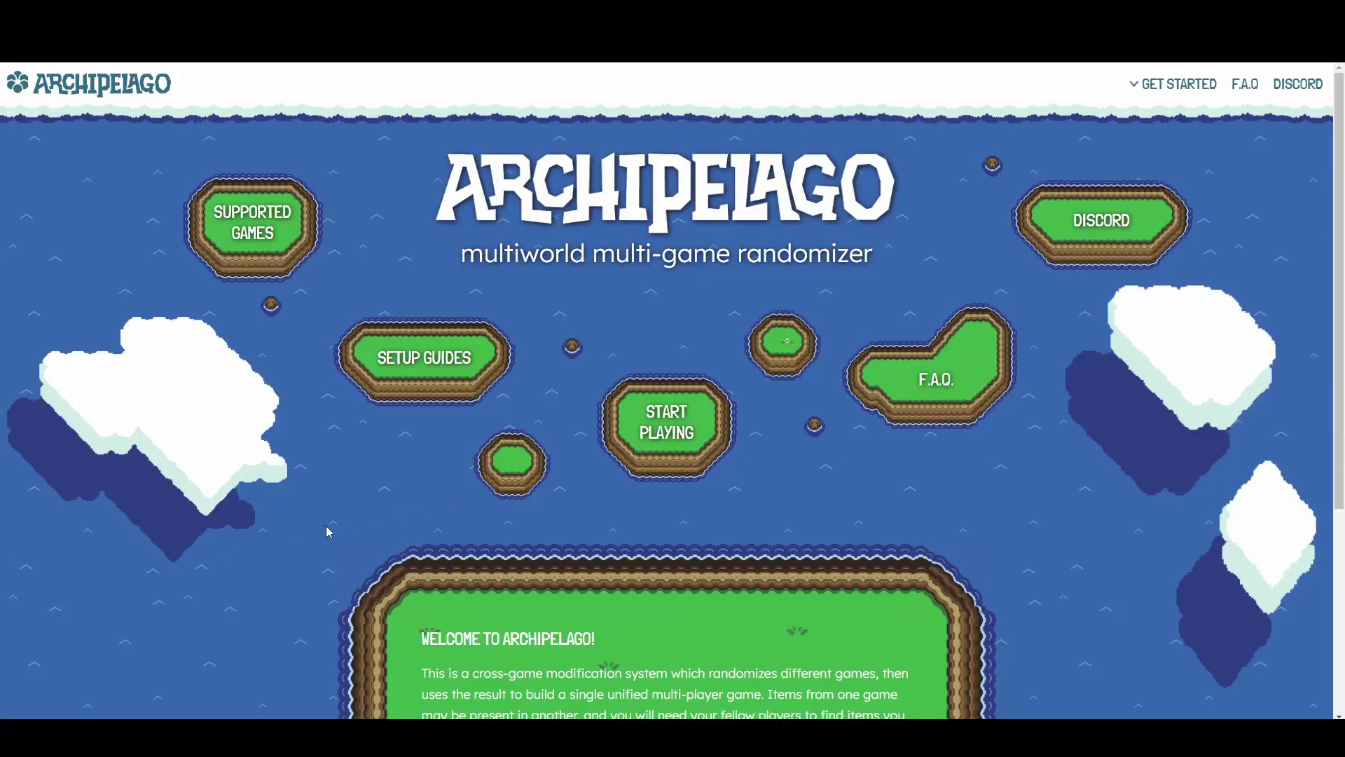
- Go to the Generate Game page from Start Playing and begin uploading config files
{"action": "left_click", "coordinate": [672, 428]}
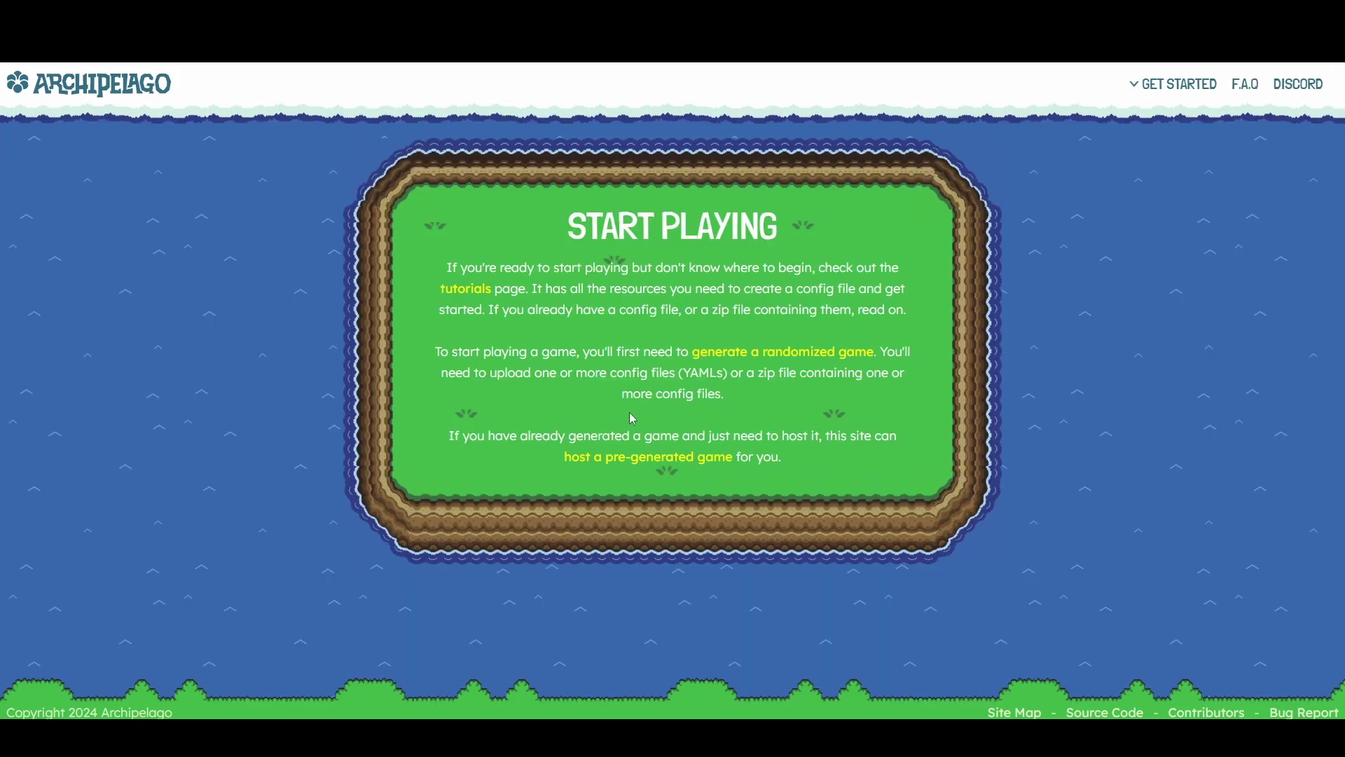
{"action": "left_click", "coordinate": [784, 352]}
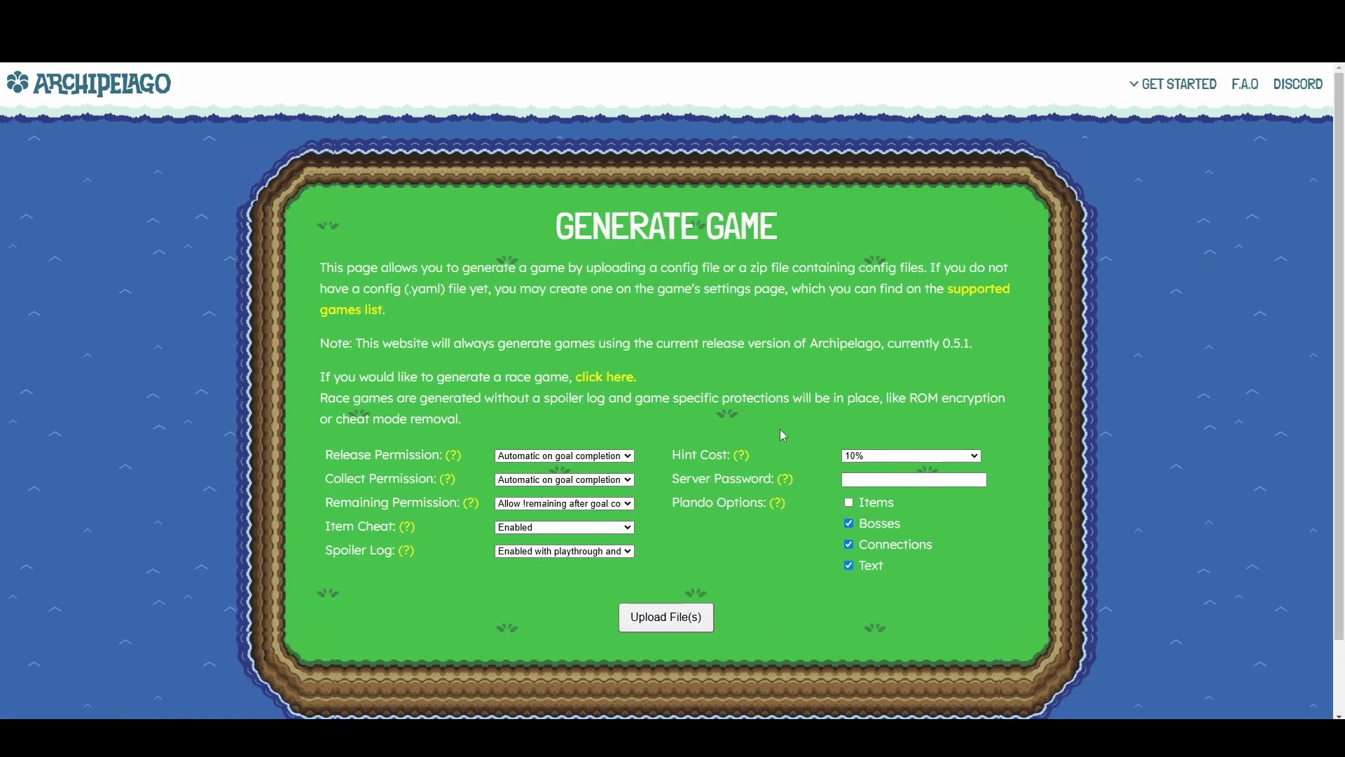
{"action": "left_click", "coordinate": [684, 620]}
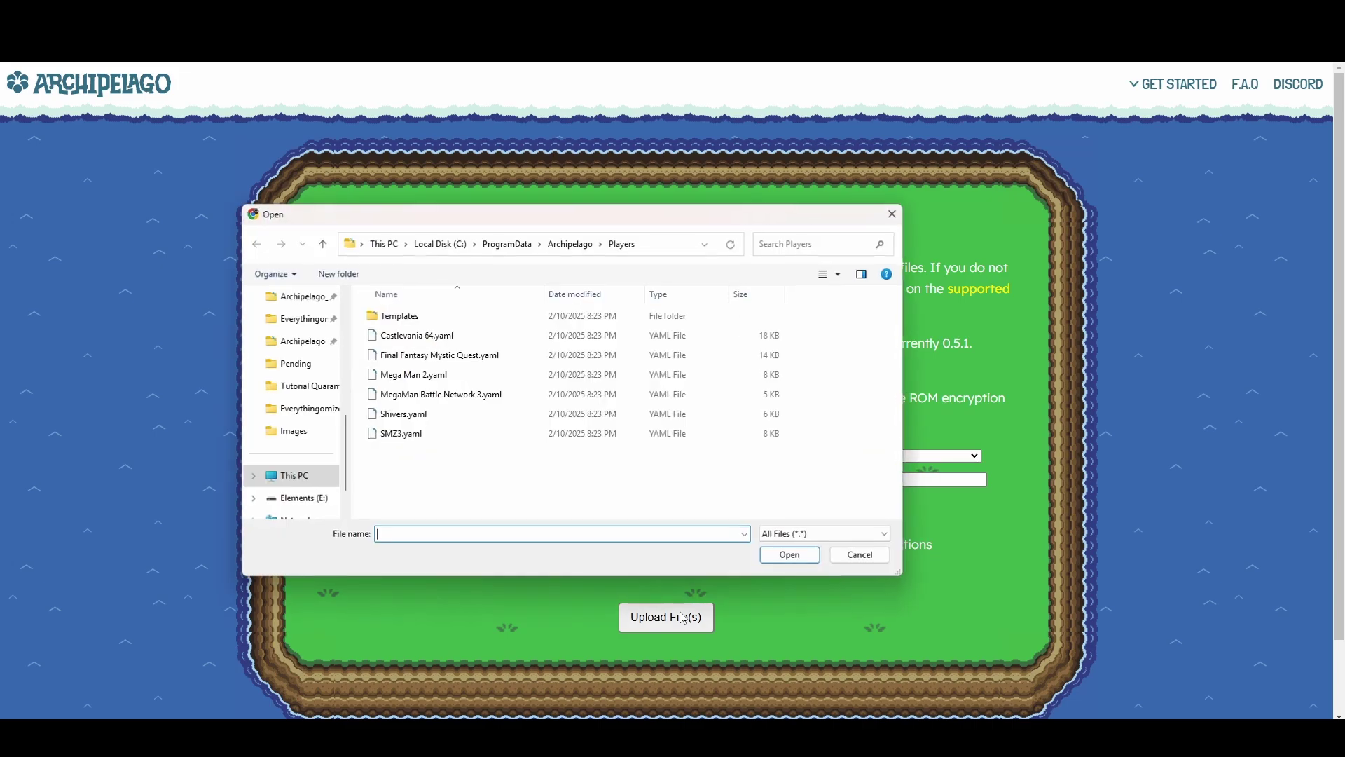
- Upload the Castlevania 64, FF Mystic Quest, Mega Man 2, MMBN3, Shivers and SMZ3 YAMLs
{"action": "left_click", "coordinate": [452, 338]}
{"action": "left_click", "coordinate": [442, 354], "text": "ctrl"}
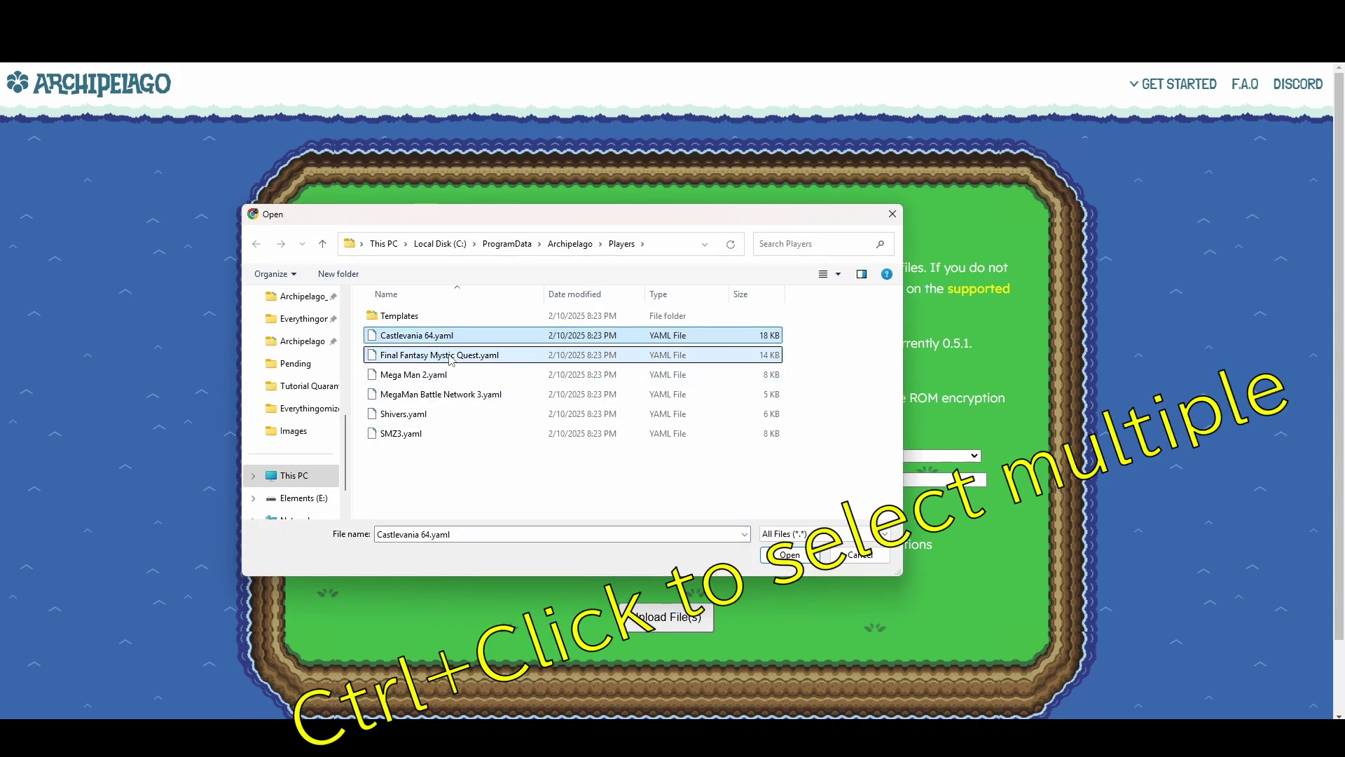
{"action": "left_click", "coordinate": [433, 376], "text": "ctrl"}
{"action": "left_click", "coordinate": [427, 395], "text": "ctrl"}
{"action": "left_click", "coordinate": [419, 413], "text": "ctrl"}
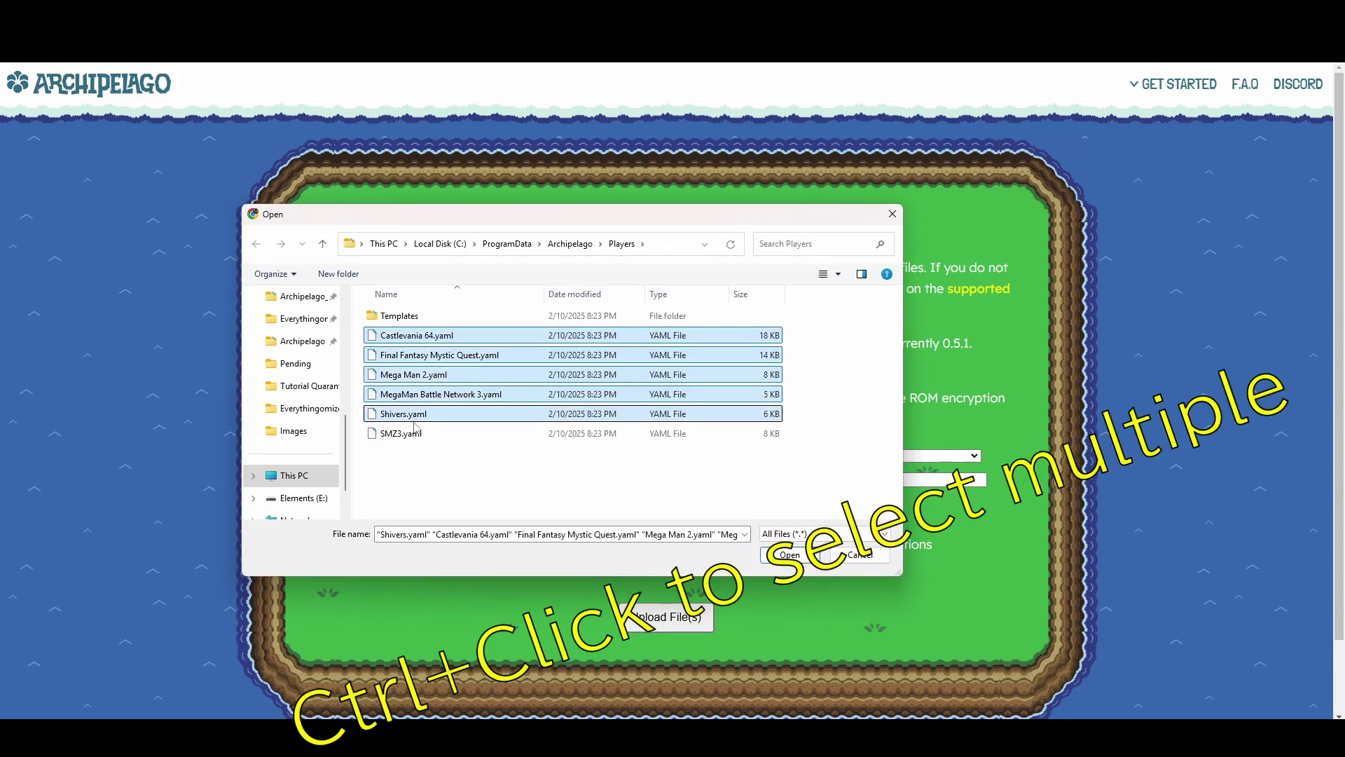
{"action": "left_click", "coordinate": [406, 435], "text": "ctrl"}
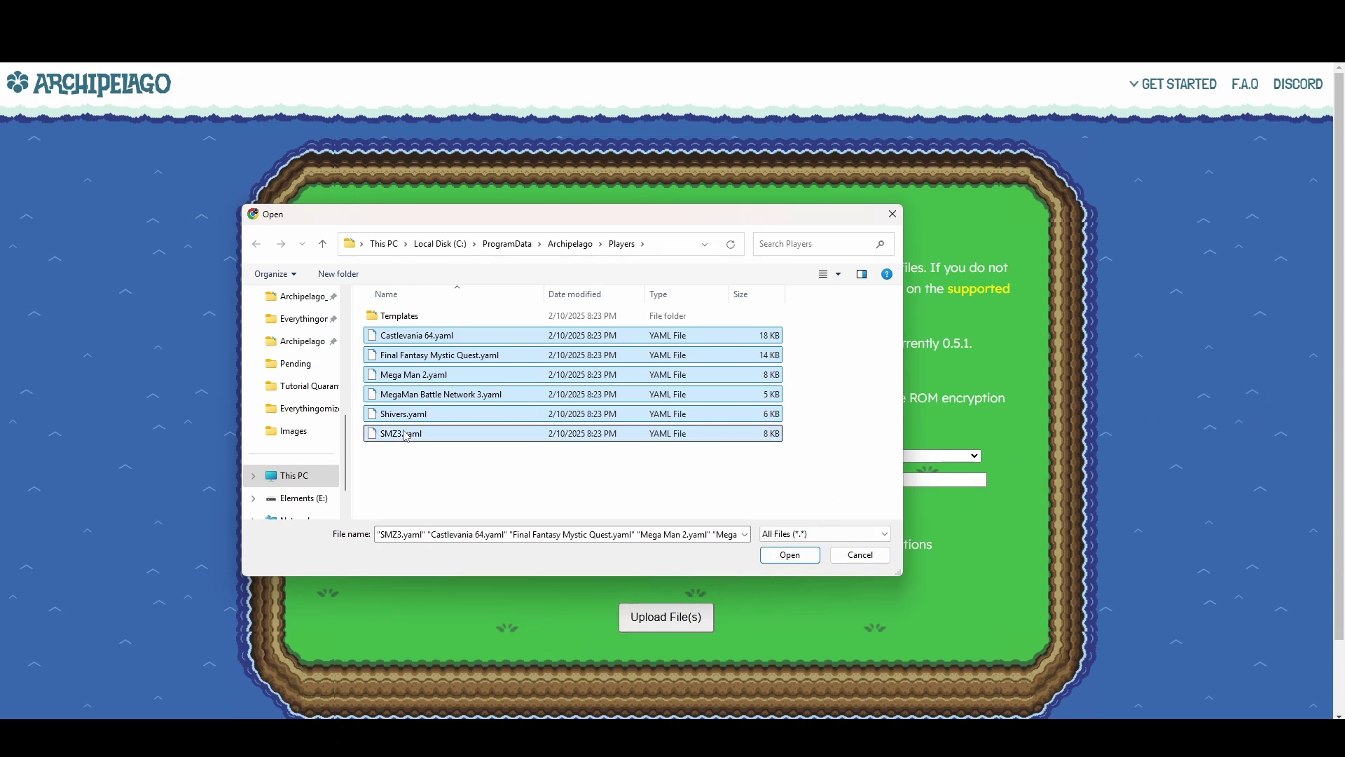
{"action": "left_click", "coordinate": [787, 556]}
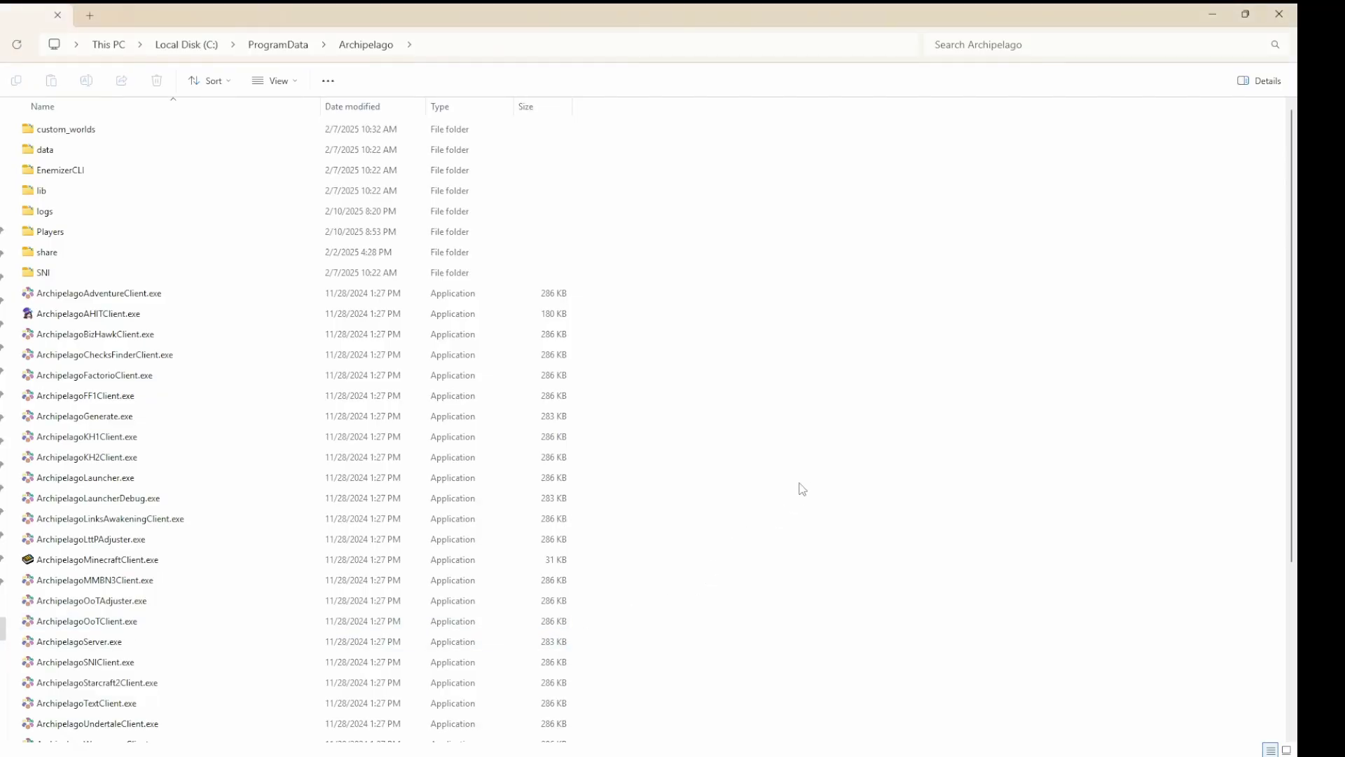
{"action": "scroll", "coordinate": [806, 488], "scroll_direction": "down", "scroll_amount": 4}
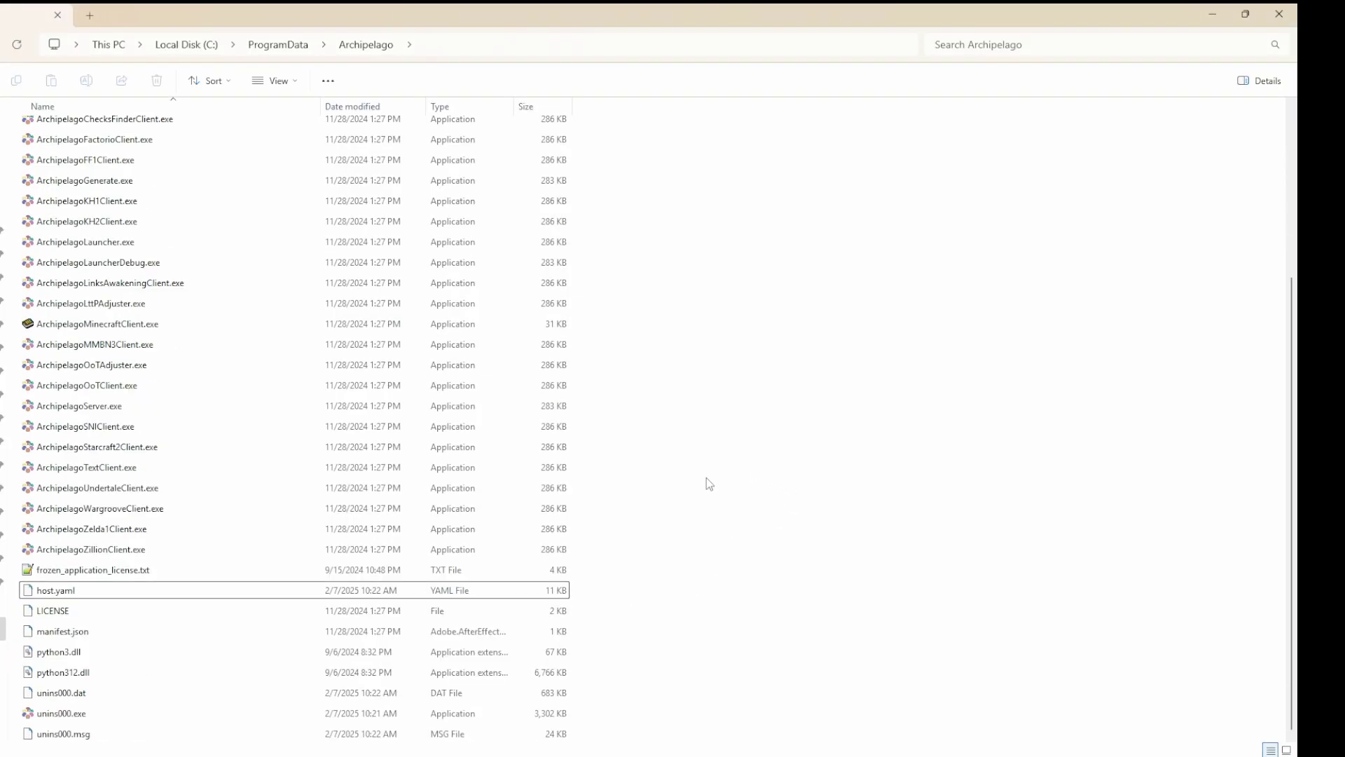
{"action": "left_click", "coordinate": [216, 593]}
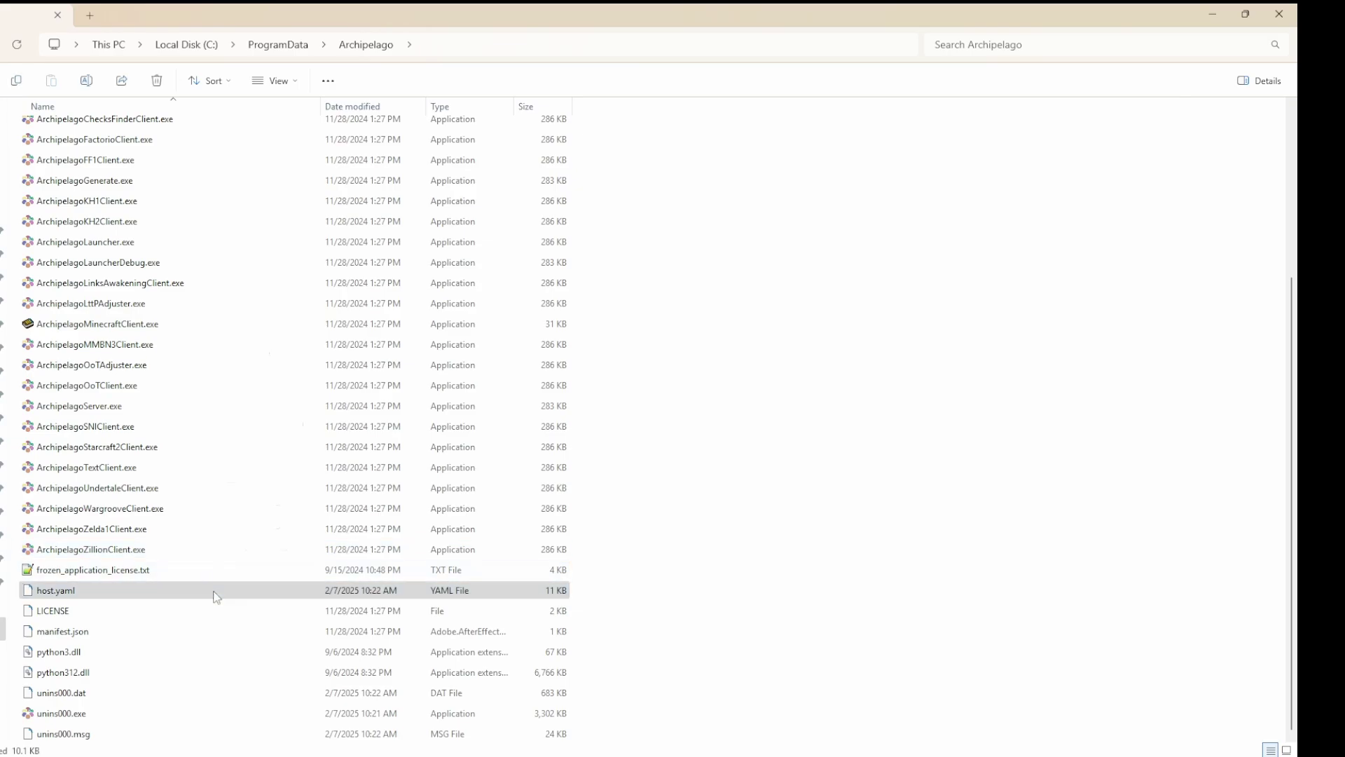
{"action": "right_click", "coordinate": [215, 596]}
{"action": "left_click", "coordinate": [286, 500]}
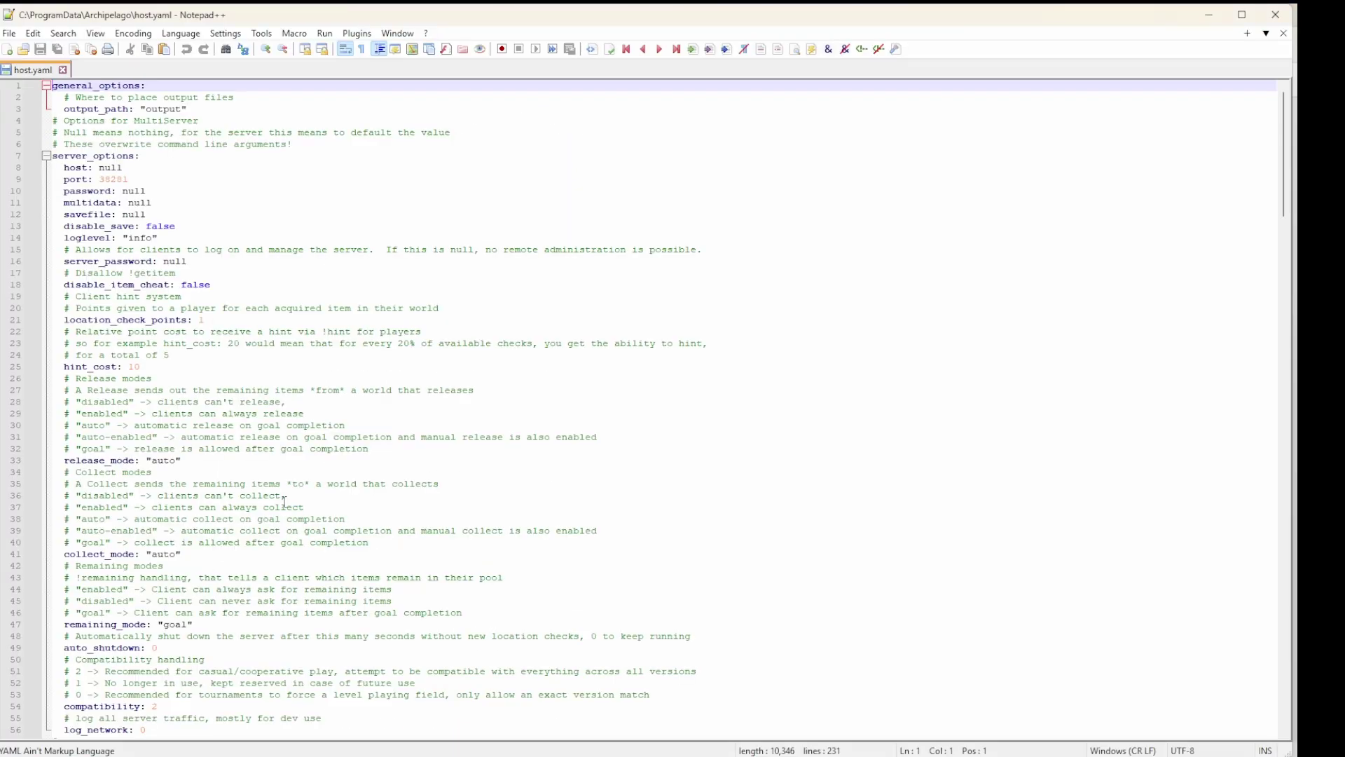
{"action": "left_click", "coordinate": [290, 494]}
{"action": "left_click", "coordinate": [306, 423]}
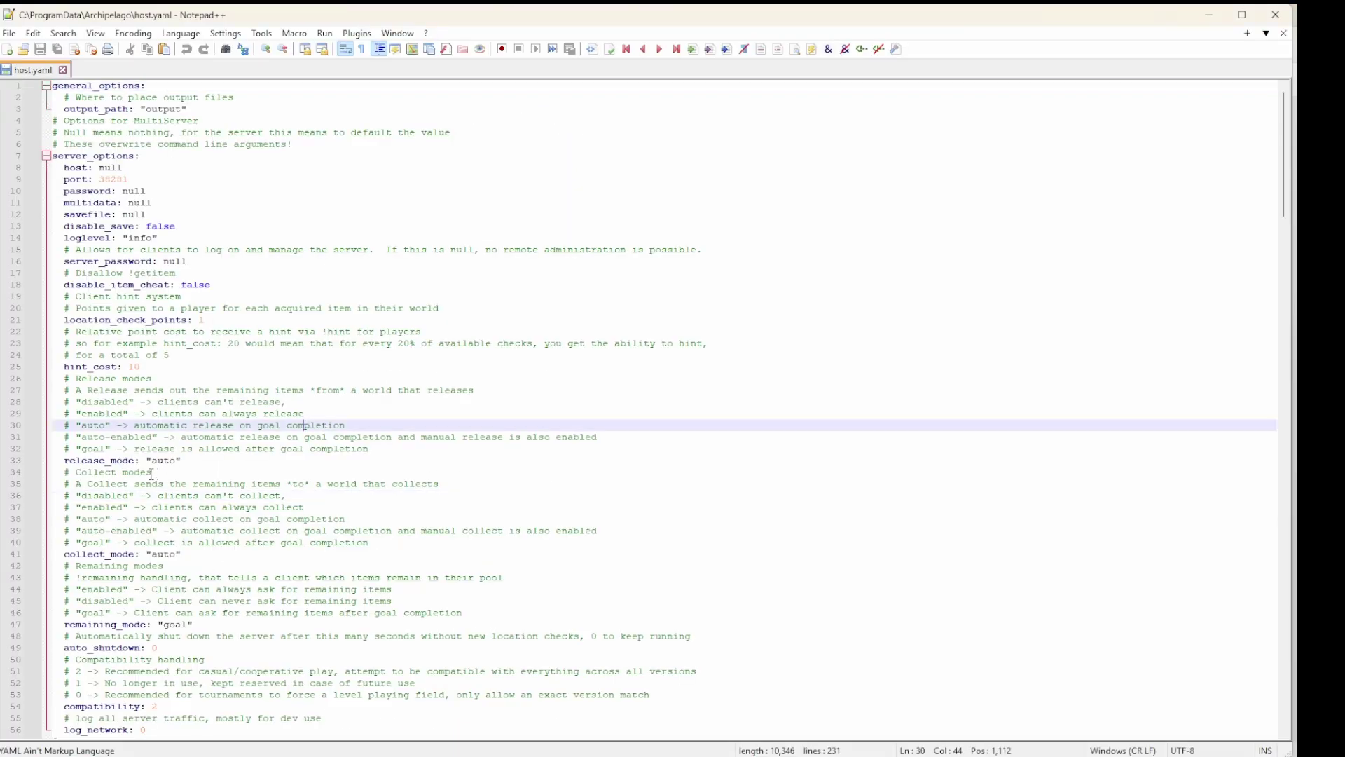
{"action": "left_click", "coordinate": [93, 472]}
{"action": "double_click", "coordinate": [93, 461]}
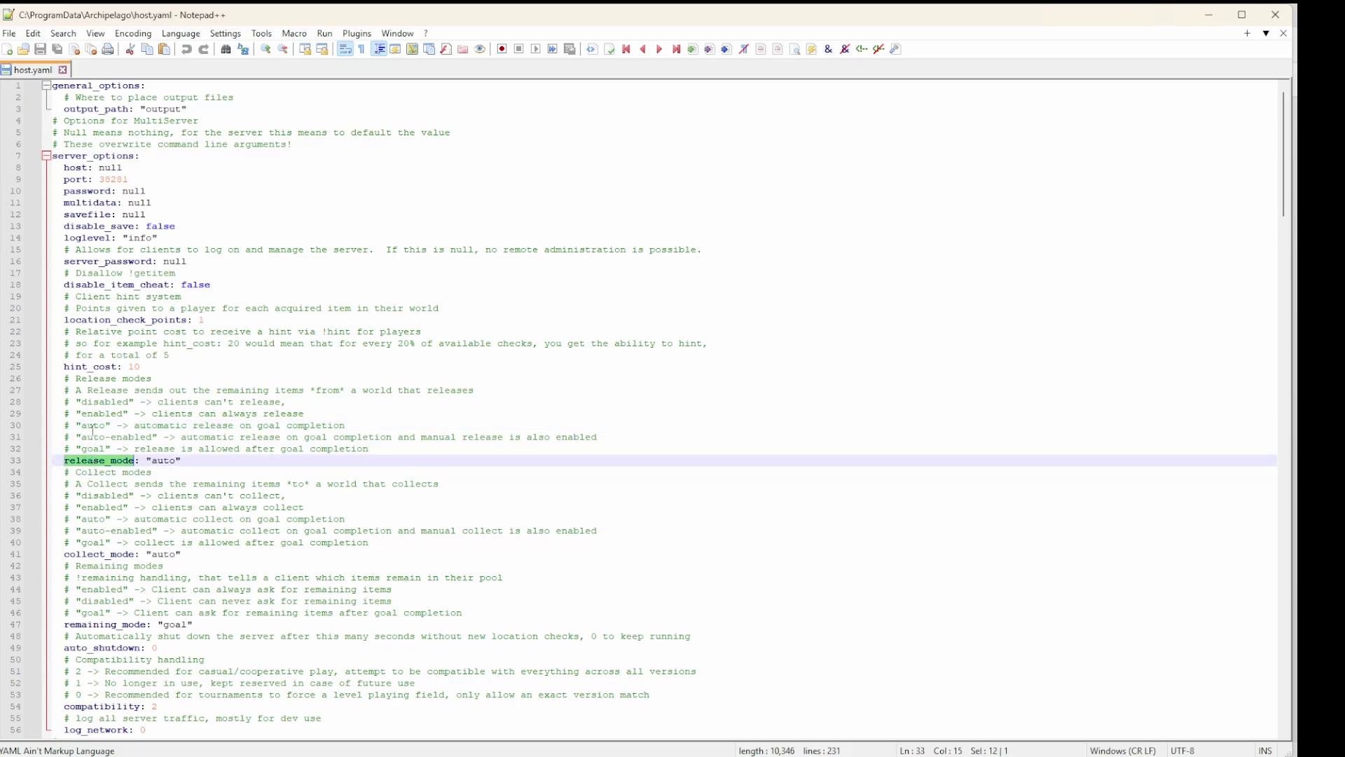
{"action": "double_click", "coordinate": [100, 366]}
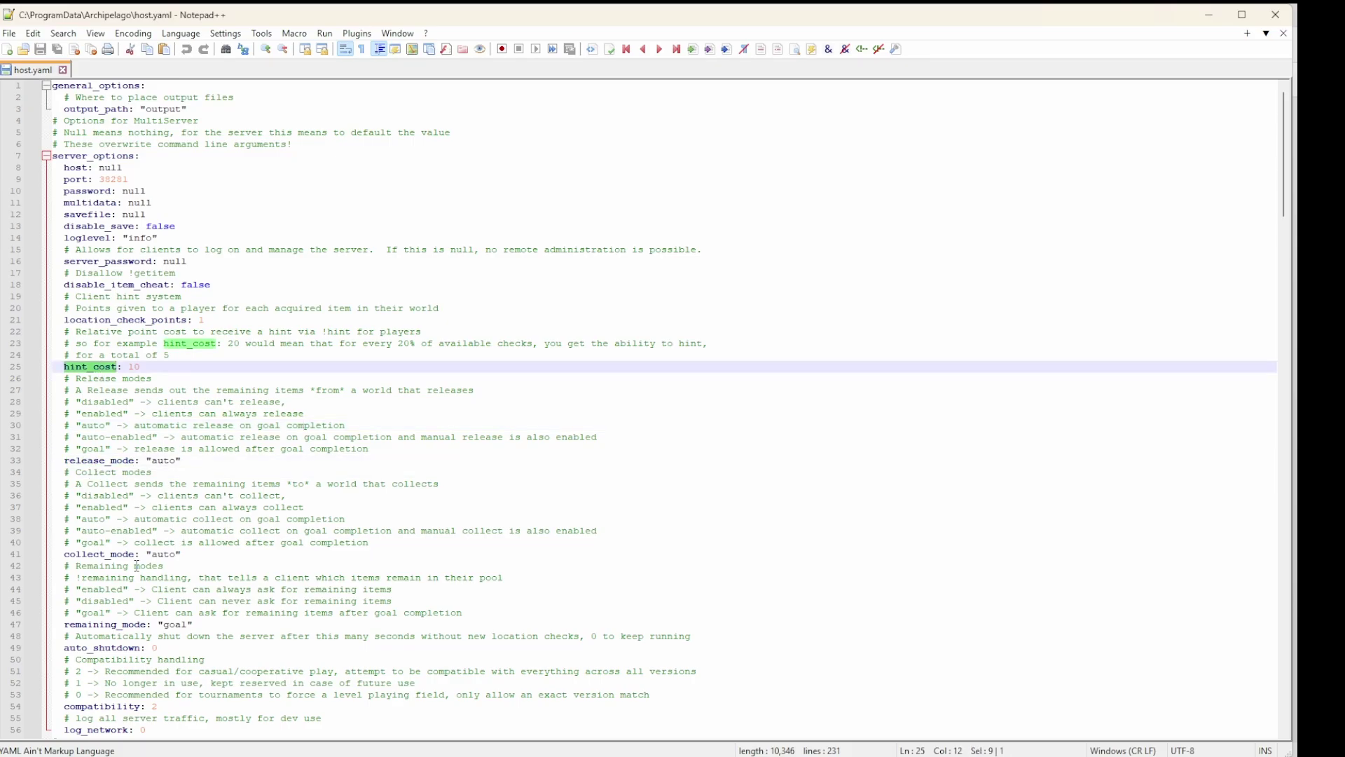
{"action": "double_click", "coordinate": [105, 555]}
{"action": "key", "text": "alt+Tab"}
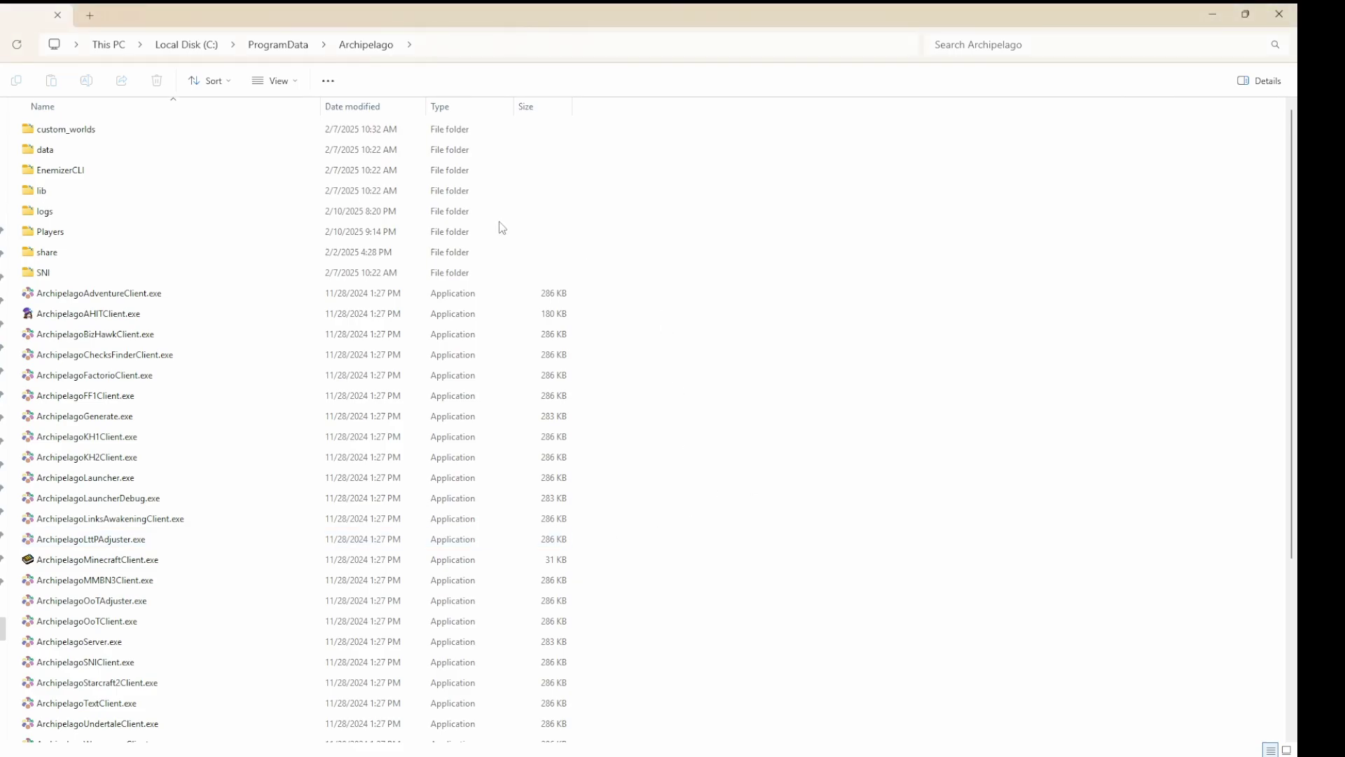
- Move all six YAML config files into the Players folder
{"action": "double_click", "coordinate": [86, 238]}
{"action": "left_click_drag", "start_coordinate": [0, 188], "coordinate": [806, 188]}
{"action": "key", "text": "ctrl+a"}
{"action": "left_click_drag", "start_coordinate": [693, 333], "coordinate": [392, 504]}
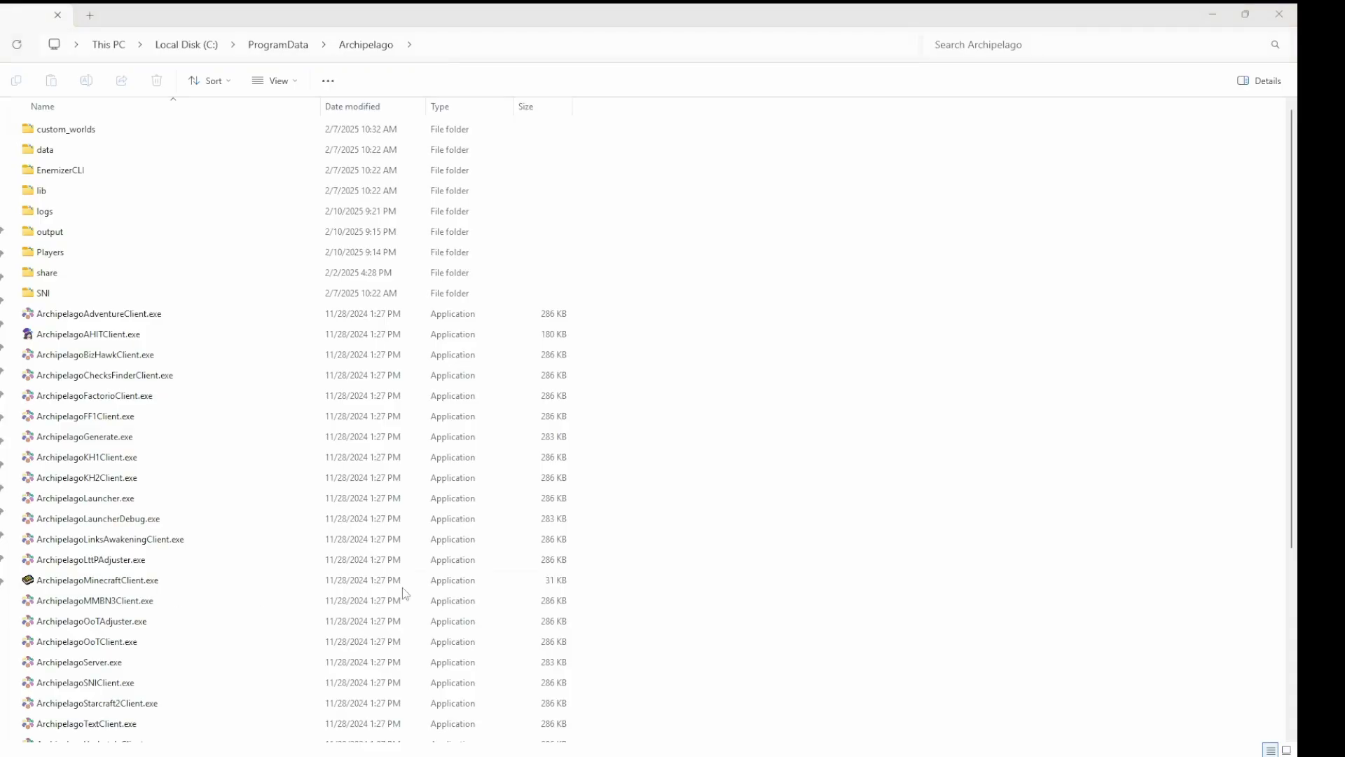
- Extract the generated AP zip in the output folder using WinRAR Extract Here
{"action": "double_click", "coordinate": [63, 233]}
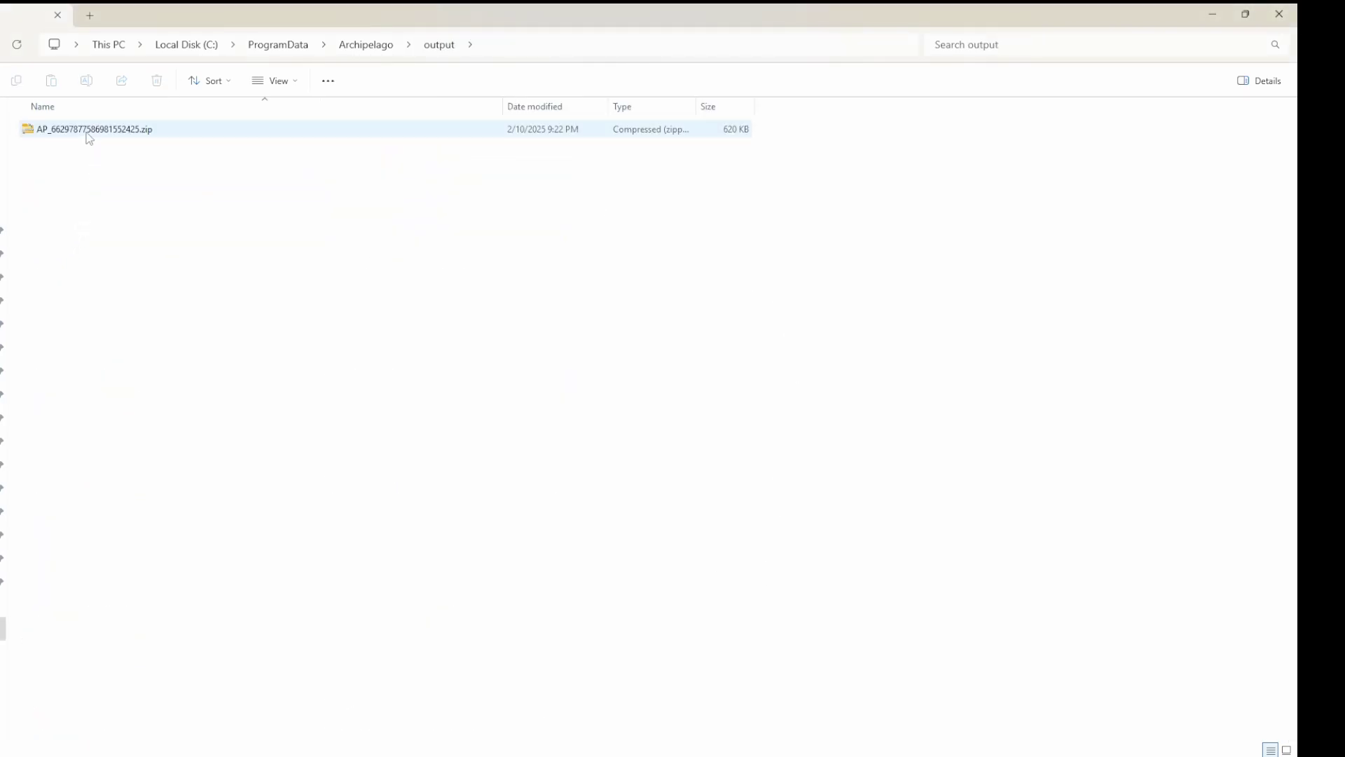
{"action": "left_click", "coordinate": [89, 133]}
{"action": "right_click", "coordinate": [88, 133]}
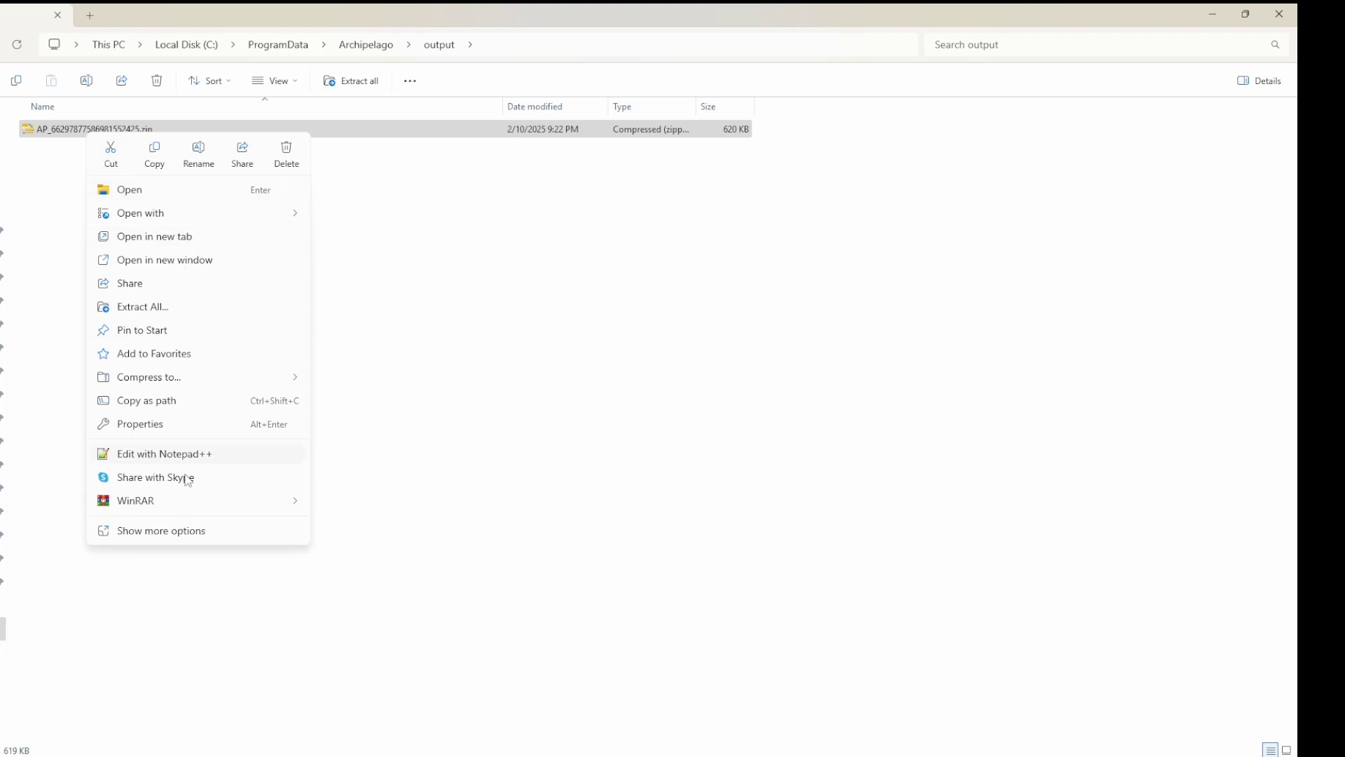
{"action": "mouse_move", "coordinate": [183, 503]}
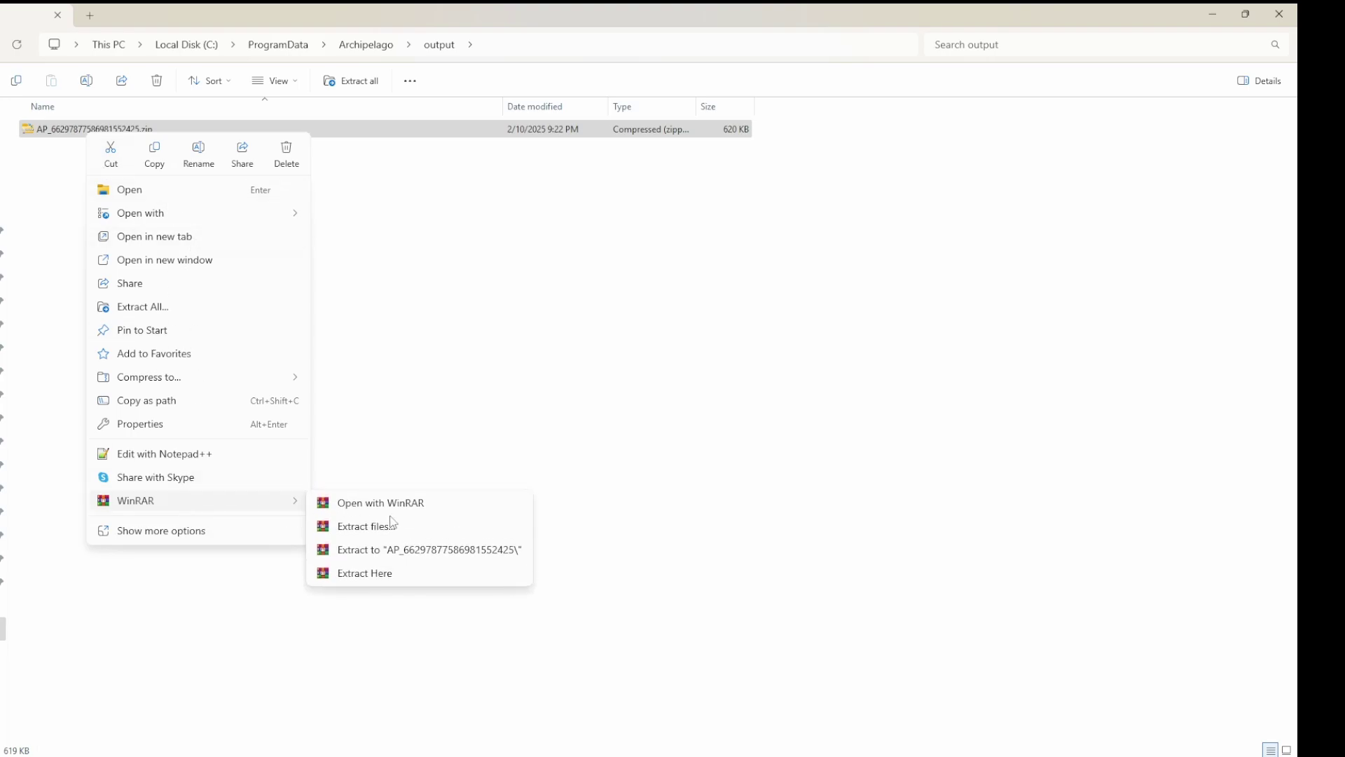
{"action": "left_click", "coordinate": [390, 575]}
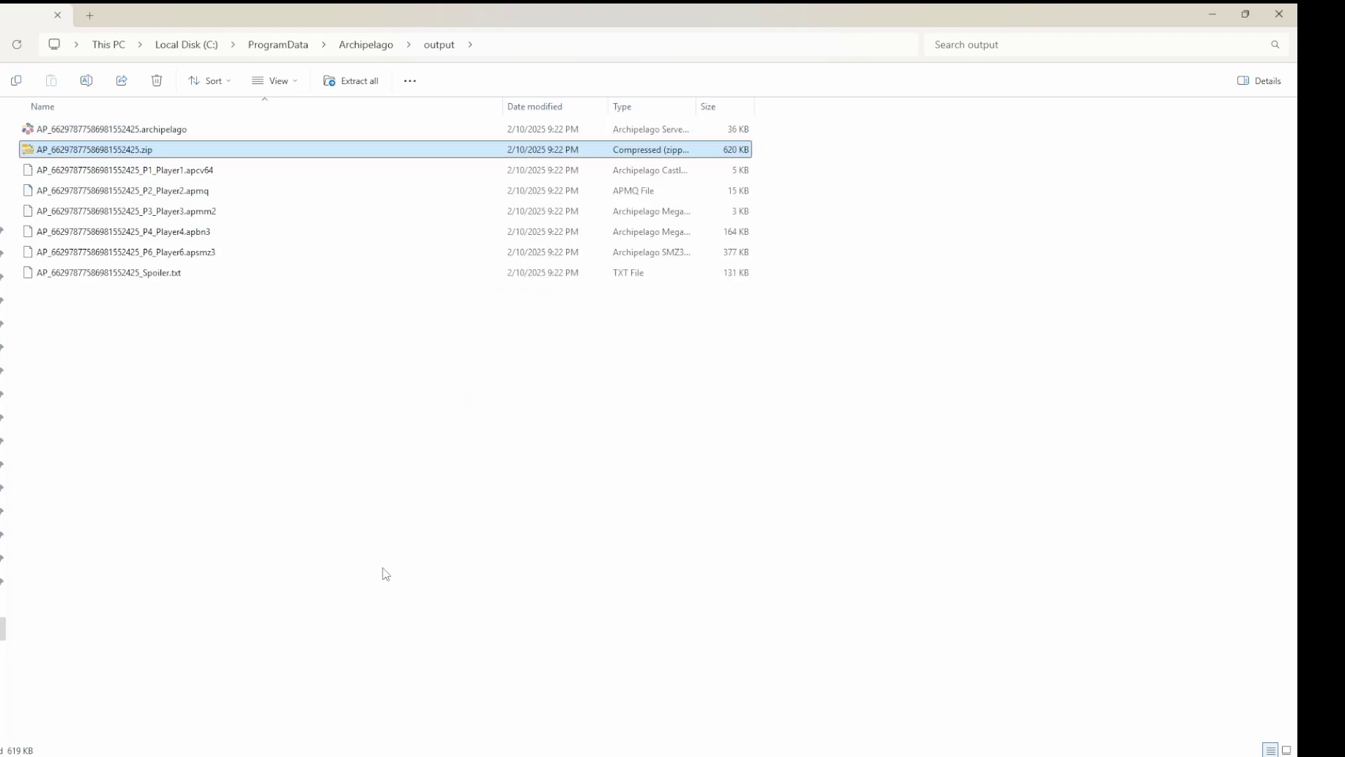
{"action": "left_click", "coordinate": [375, 564]}
- Review the extracted .archipelago file, Player1–4 and Player6 patch files, and the spoiler log
{"action": "left_click", "coordinate": [168, 131]}
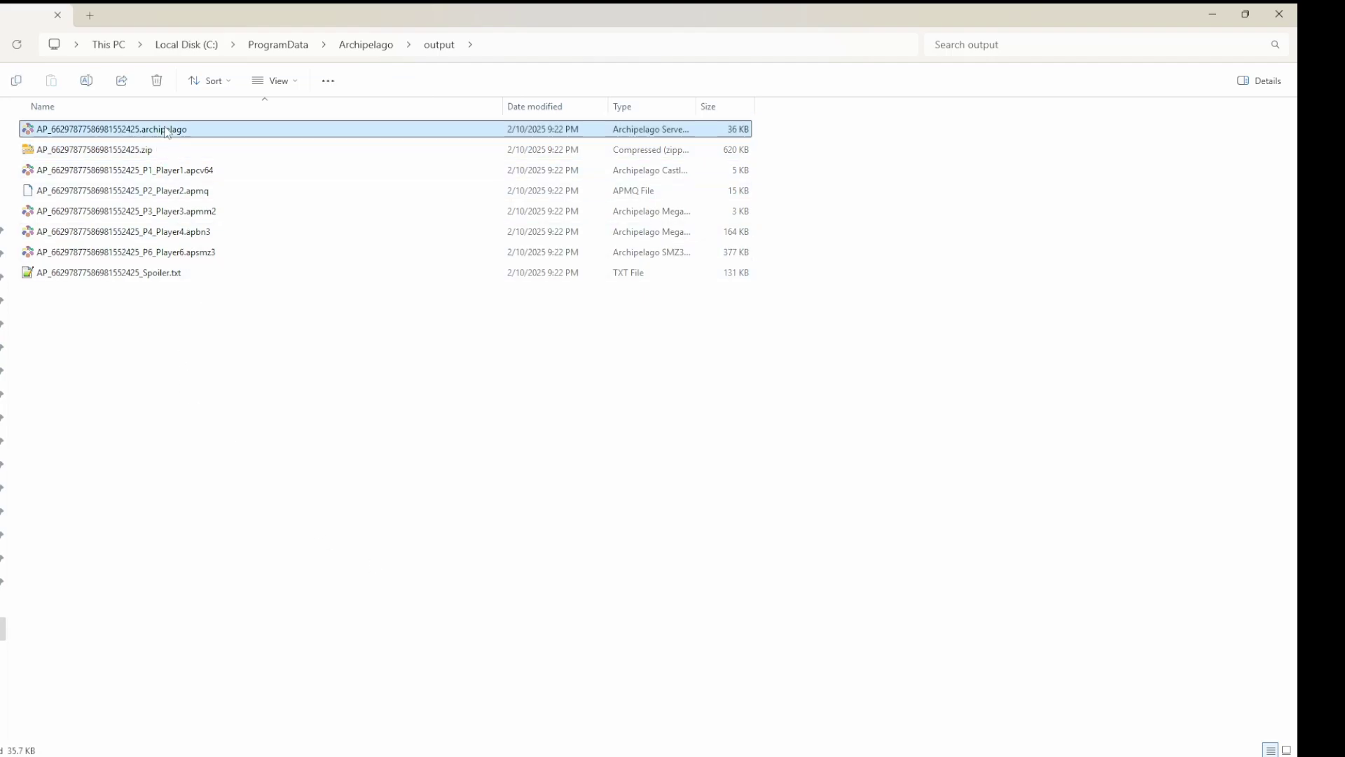
{"action": "left_click", "coordinate": [190, 176]}
{"action": "left_click", "coordinate": [195, 191]}
{"action": "left_click", "coordinate": [195, 211]}
{"action": "left_click", "coordinate": [195, 232]}
{"action": "left_click", "coordinate": [175, 252]}
{"action": "left_click", "coordinate": [151, 277]}
{"action": "left_click", "coordinate": [182, 410]}
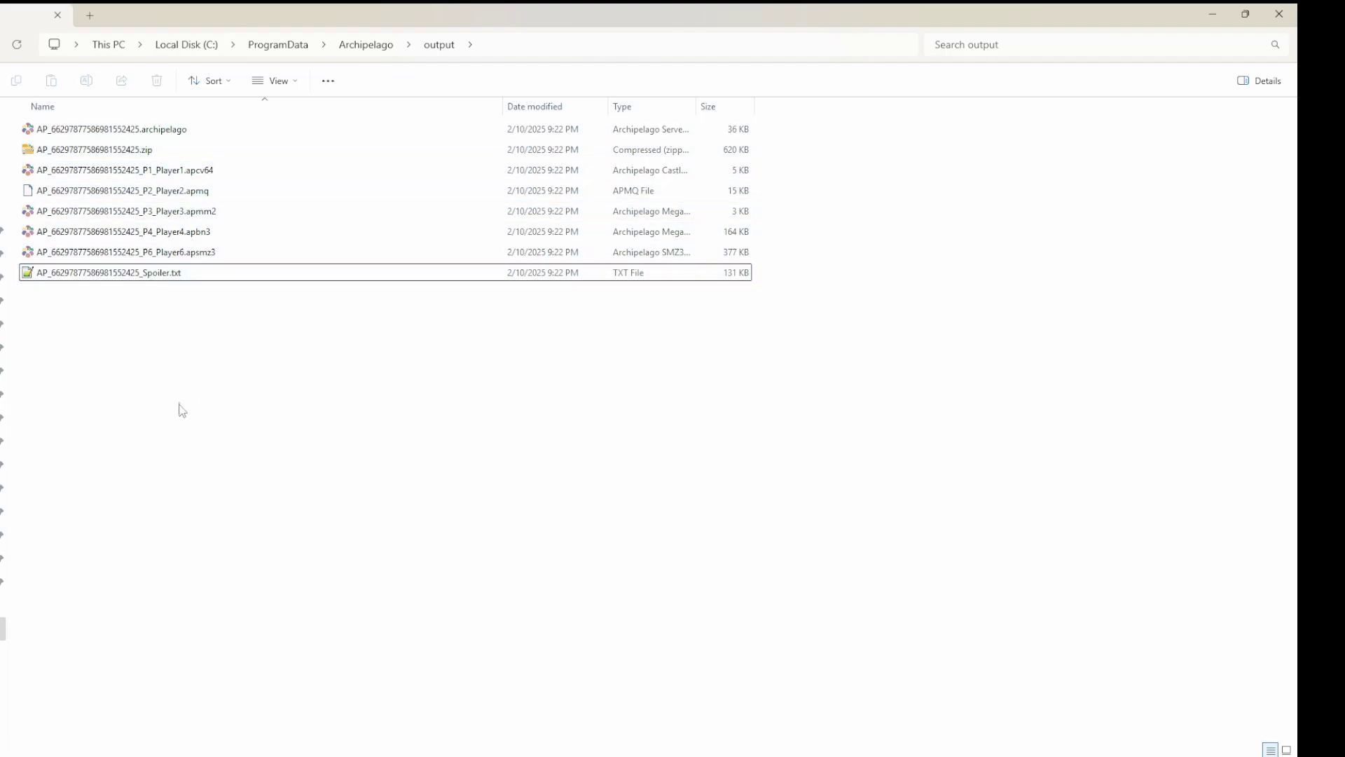